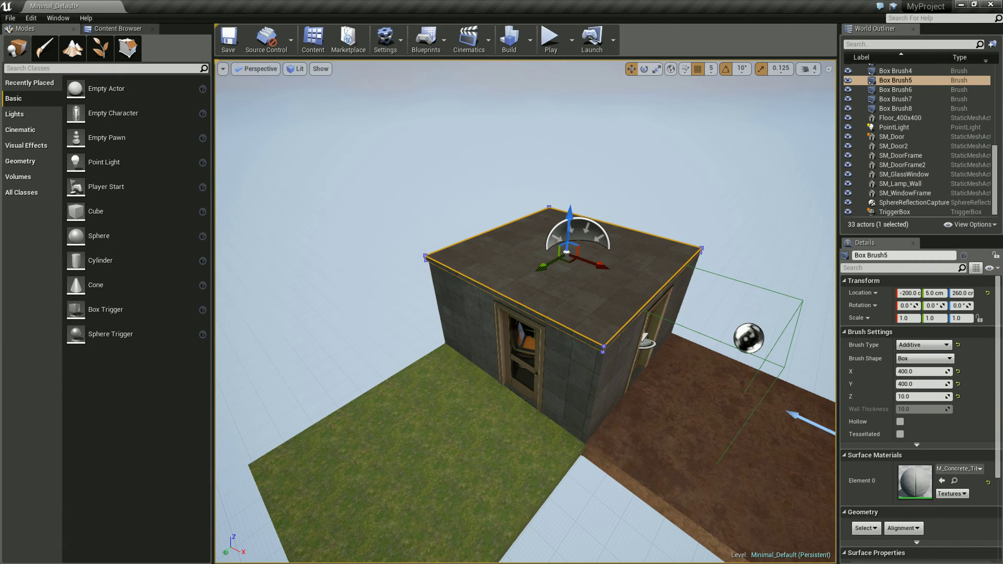
# - Play-test the level, walking toward the door to check it opens, then back away
pyautogui.moveTo(447, 403)
pyautogui.mouseDown(button='right')
pyautogui.moveTo(428, 400)
pyautogui.moveTo(456, 406)
pyautogui.mouseUp(button='right')
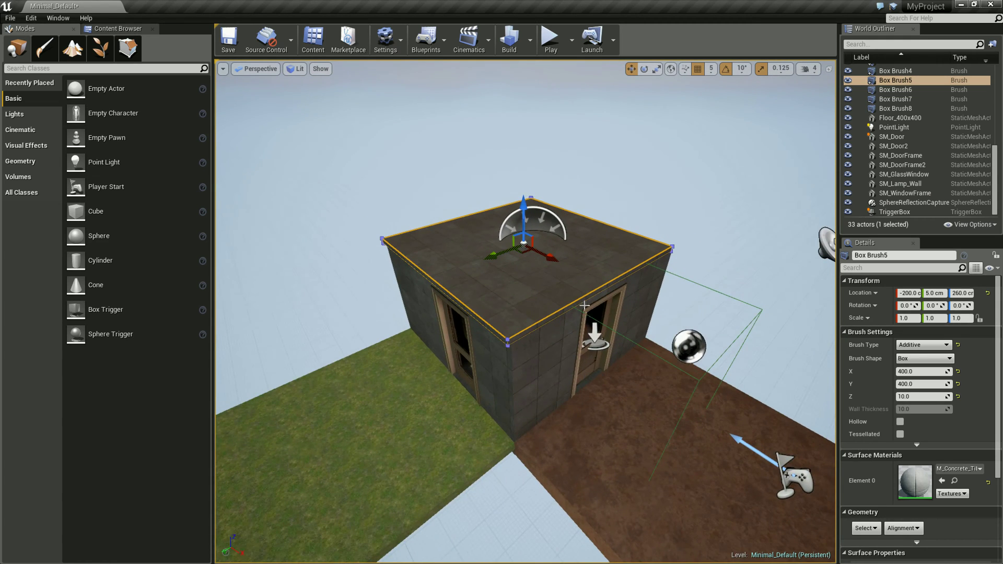
pyautogui.click(550, 38)
pyautogui.click(550, 188)
pyautogui.press('w')
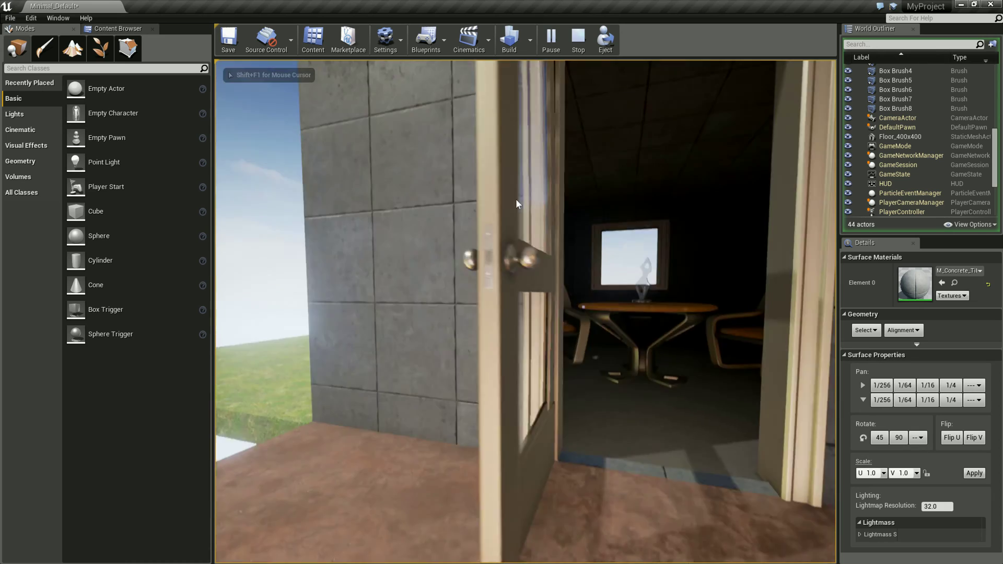
pyautogui.press('s')
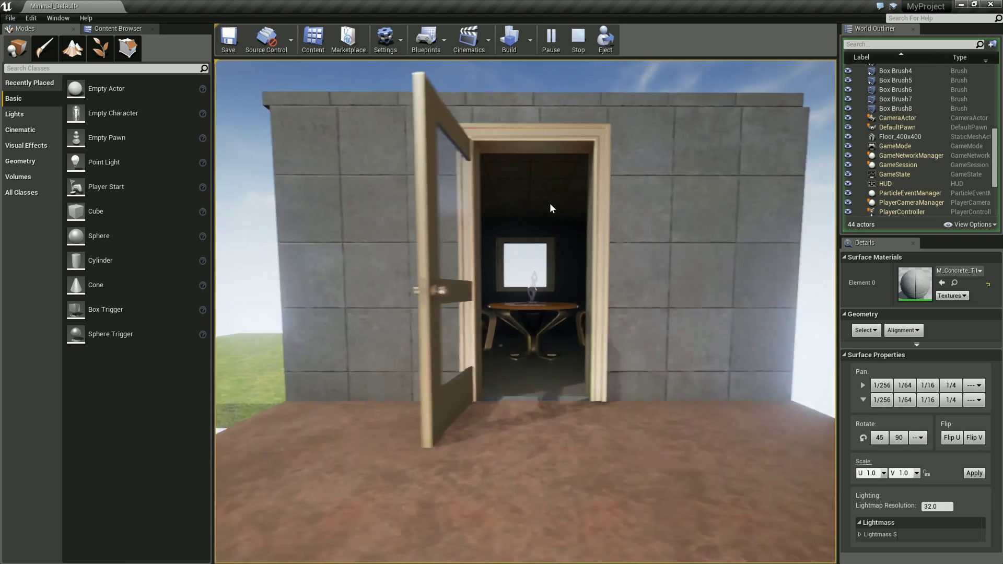
pyautogui.press('Escape')
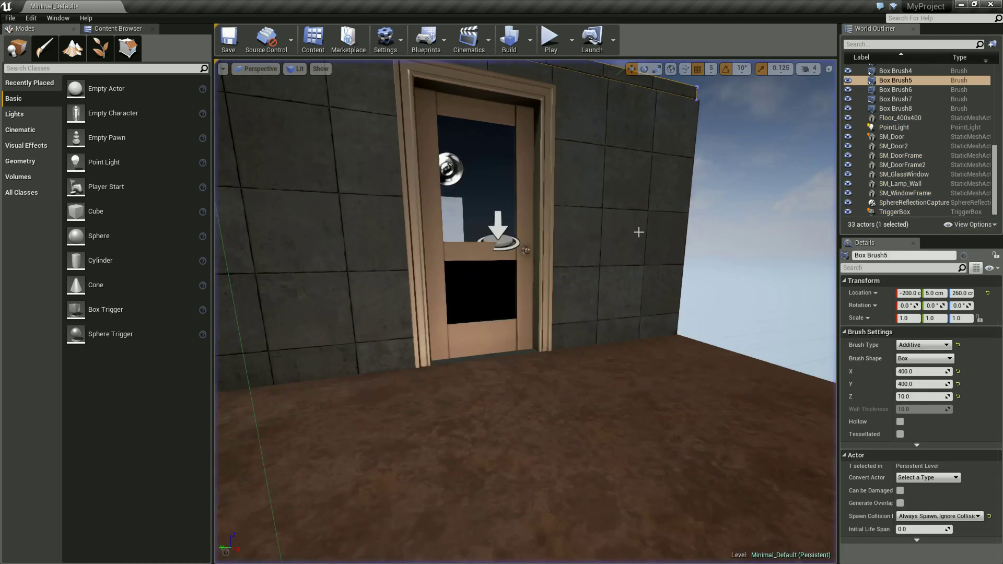
# - Move the Box Brush5 roof off the house over the grass to Location Y 455.0
pyautogui.press('f')
pyautogui.keyDown('alt'); pyautogui.moveTo(594, 186); pyautogui.dragTo(652, 248); pyautogui.keyUp('alt')
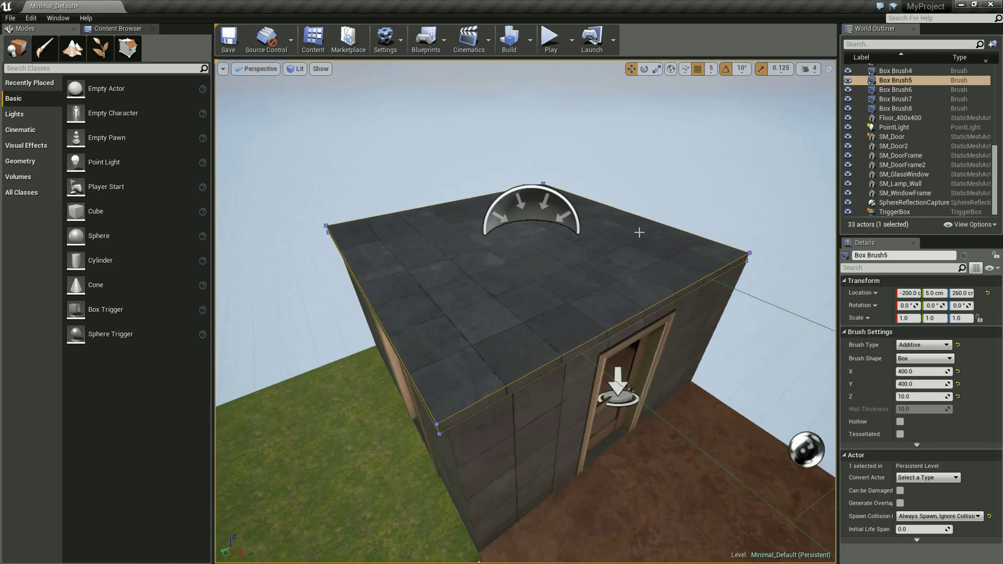
pyautogui.keyDown('alt'); pyautogui.moveTo(652, 248); pyautogui.dragTo(636, 234); pyautogui.keyUp('alt')
pyautogui.keyDown('alt'); pyautogui.moveTo(604, 302); pyautogui.dragTo(596, 292); pyautogui.keyUp('alt')
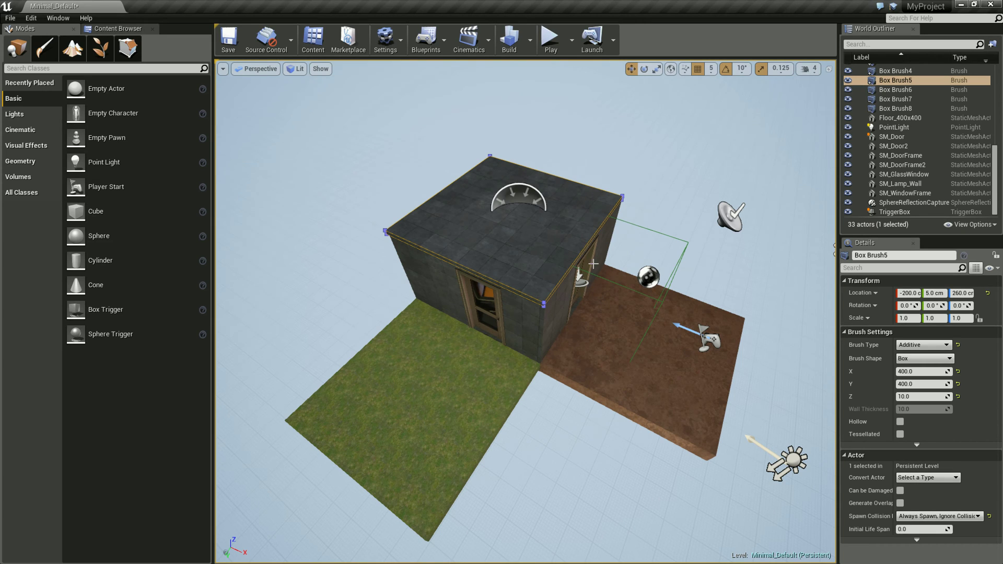
pyautogui.click(547, 226)
pyautogui.moveTo(473, 269); pyautogui.dragTo(319, 391)
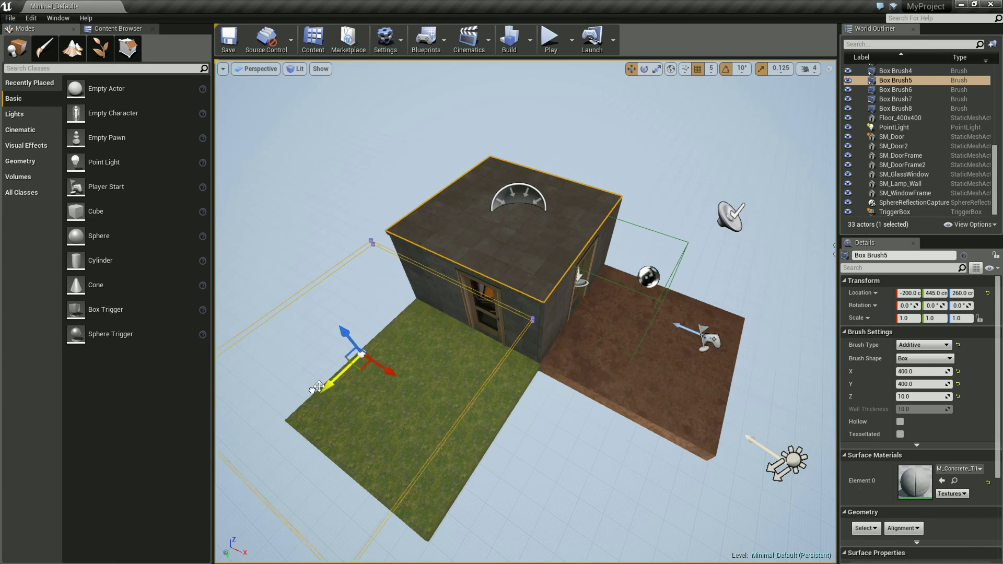
# - Bring the camera down into the roofless room, picking the wall lamp and then the floor
pyautogui.moveTo(559, 273)
pyautogui.keyDown('alt'); pyautogui.mouseDown()
pyautogui.moveTo(580, 222)
pyautogui.moveTo(562, 208)
pyautogui.mouseUp(); pyautogui.keyUp('alt')
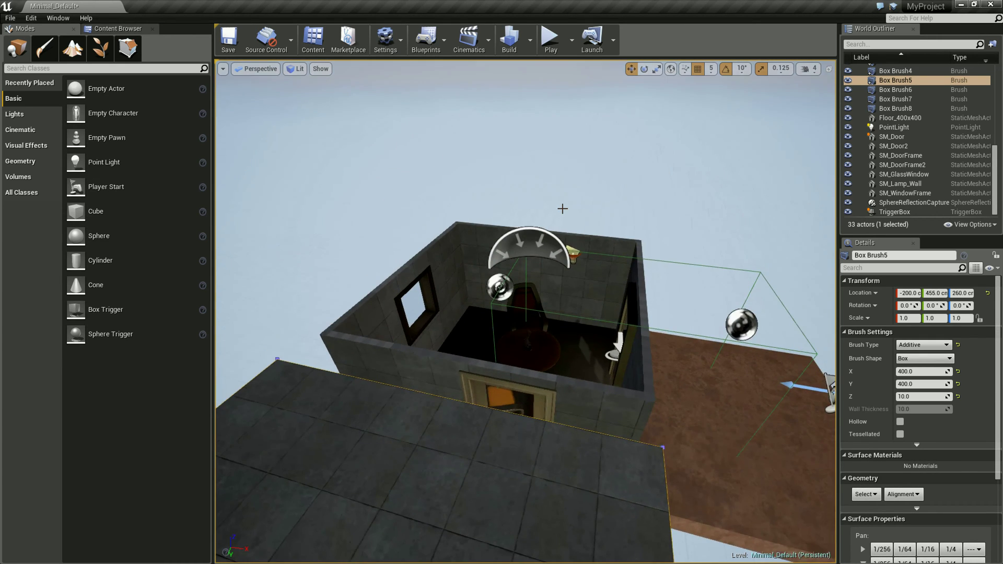
pyautogui.scroll(10, 562, 209)
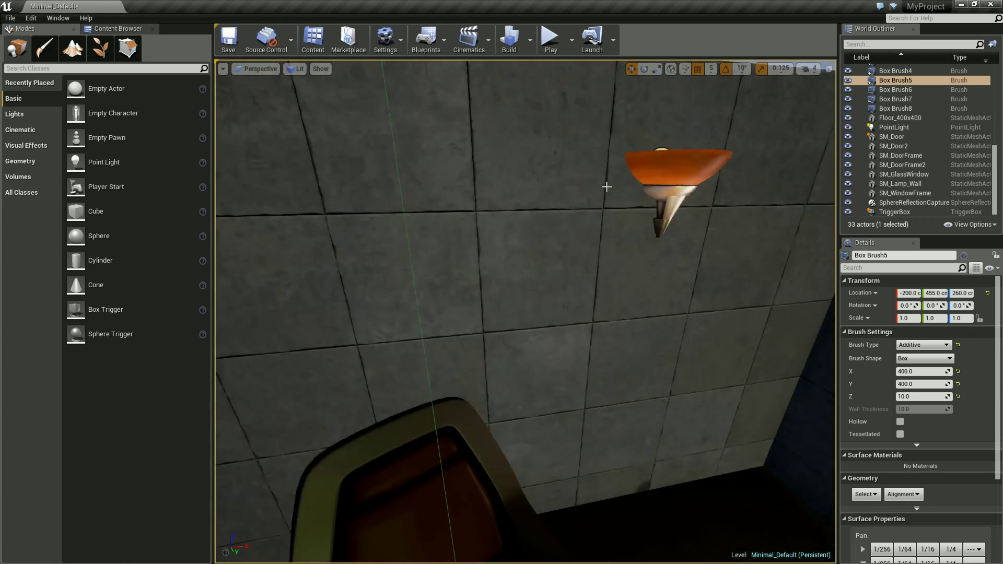
pyautogui.scroll(-8, 606, 186)
pyautogui.moveTo(607, 187)
pyautogui.keyDown('alt'); pyautogui.mouseDown()
pyautogui.moveTo(609, 201)
pyautogui.moveTo(547, 196)
pyautogui.mouseUp(); pyautogui.keyUp('alt')
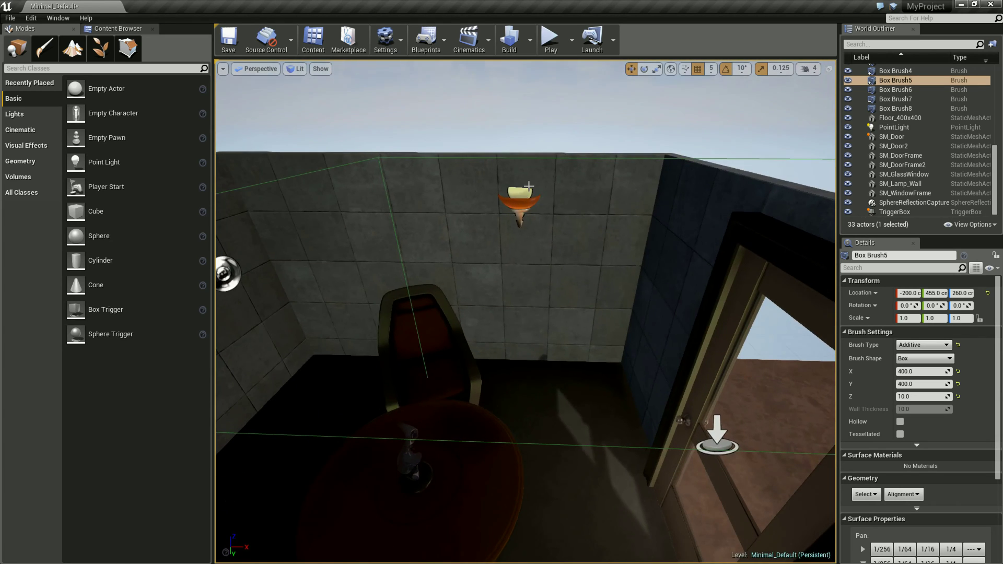
pyautogui.click(523, 191)
pyautogui.click(567, 393)
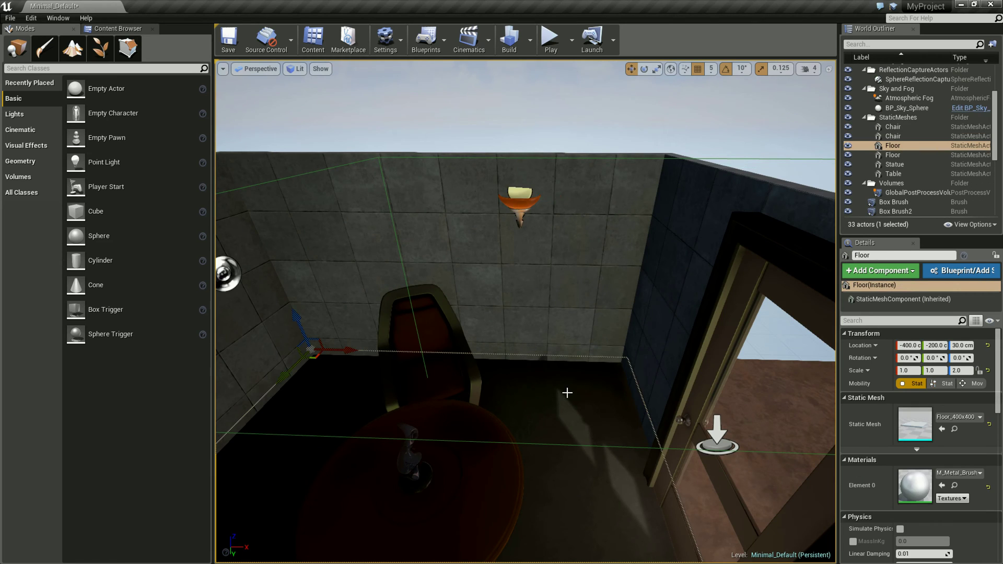
# - Select the wall-lamp PointLight, turn off its Rendering Visible setting, then deselect it
pyautogui.click(776, 342)
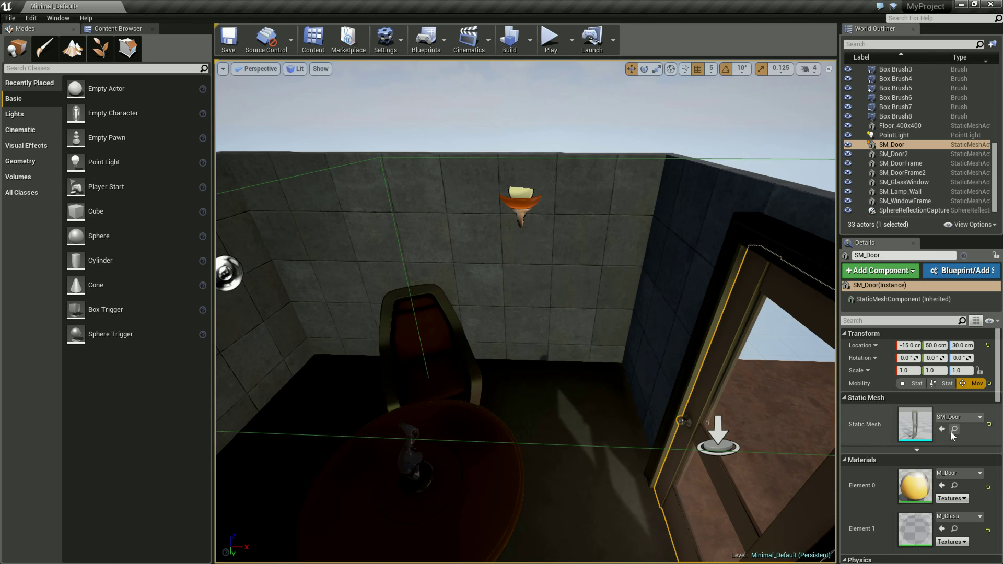
pyautogui.scroll(-2, 947, 394)
pyautogui.scroll(2, 947, 387)
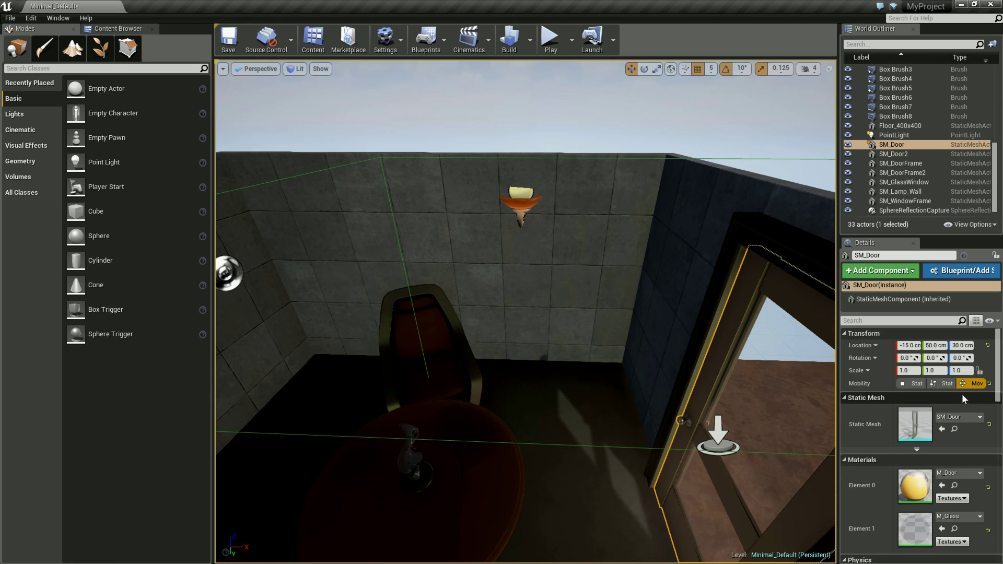
pyautogui.click(523, 191)
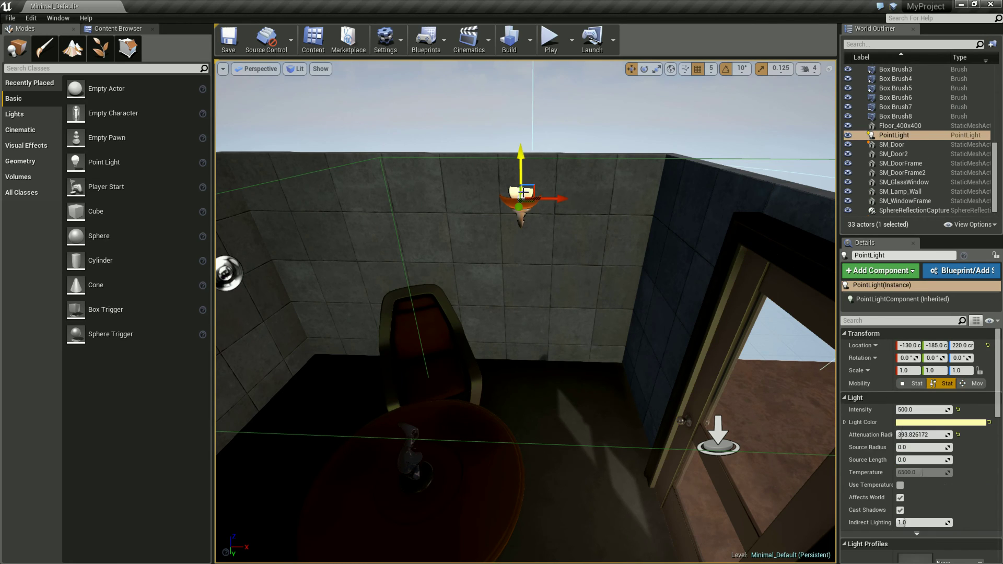
pyautogui.scroll(-10, 955, 418)
pyautogui.scroll(-3, 955, 418)
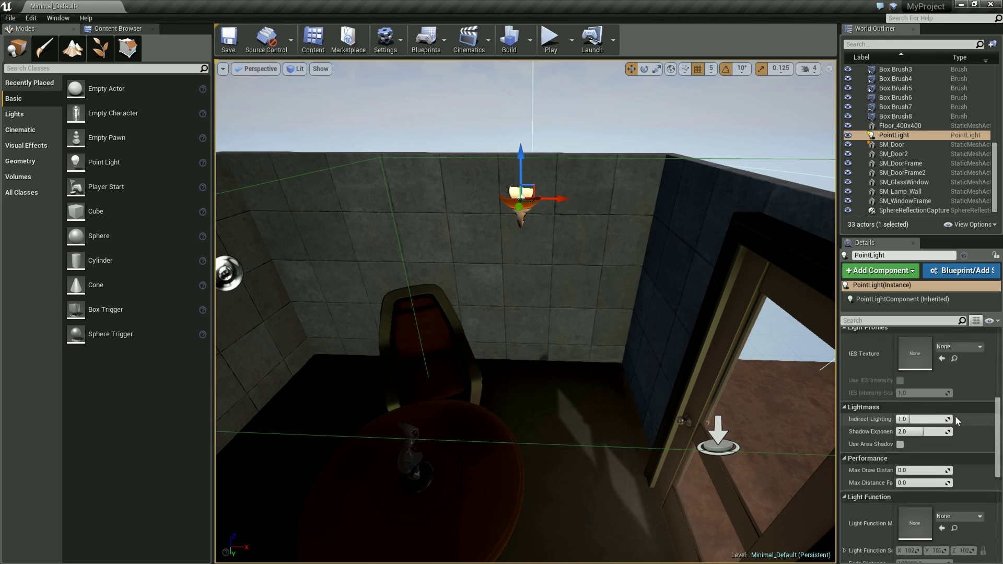
pyautogui.scroll(-3, 955, 416)
pyautogui.scroll(-2, 955, 421)
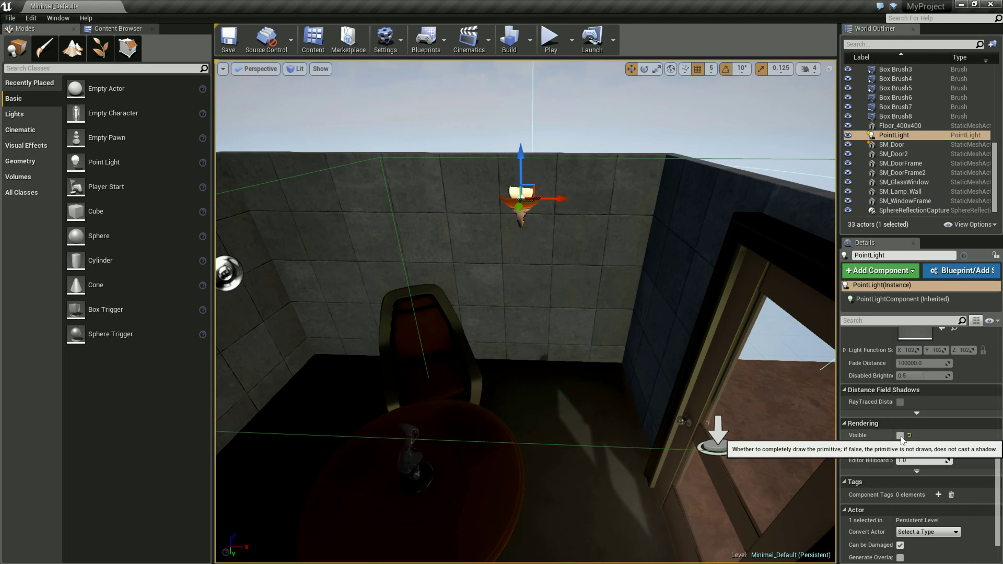
pyautogui.moveTo(793, 415); pyautogui.dragTo(670, 408, button='right')
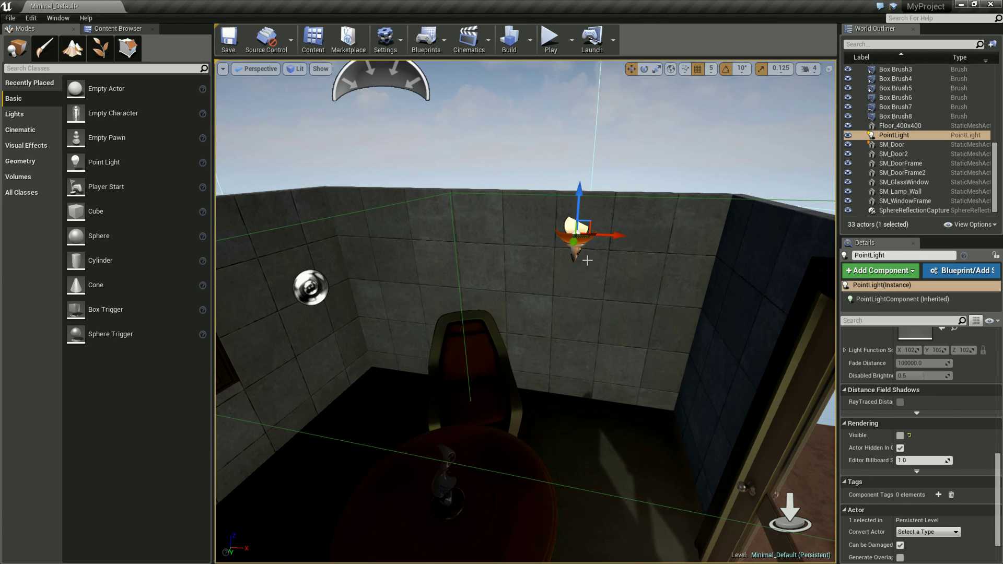
pyautogui.scroll(-10, 587, 260)
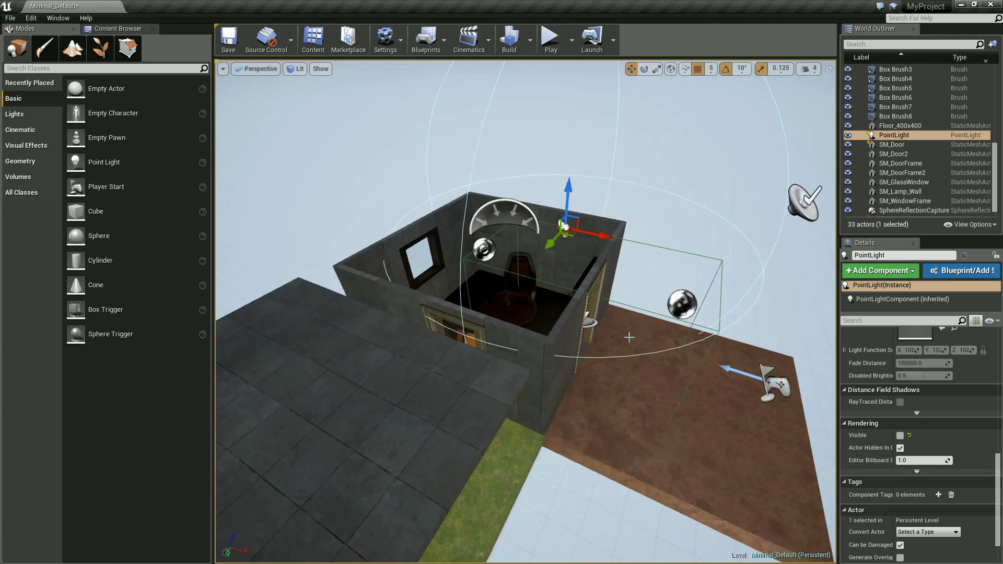
pyautogui.moveTo(629, 337); pyautogui.dragTo(624, 324, button='right')
pyautogui.click(702, 284)
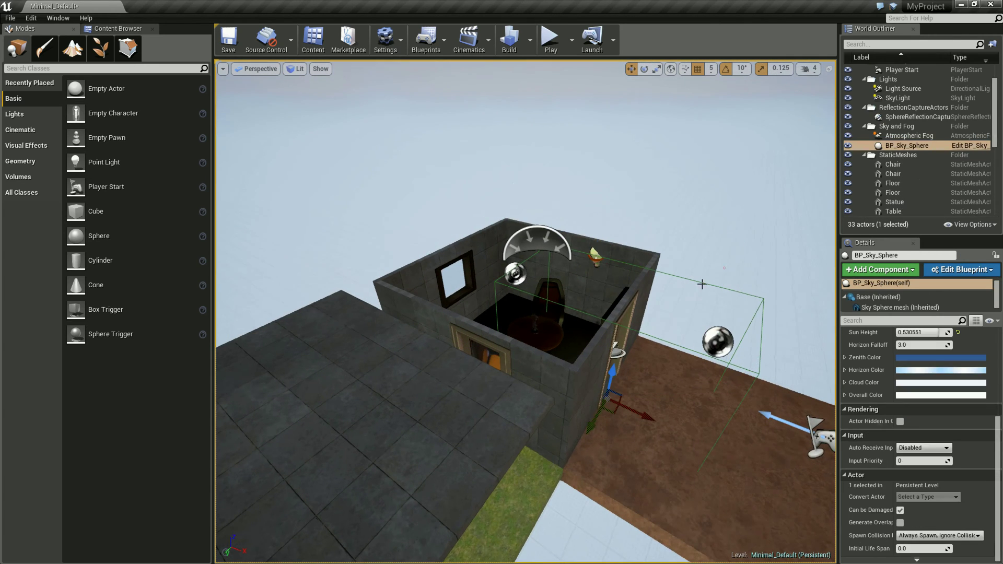
# - Place a Box Trigger, TriggerBox2, over the table in the middle of the room
pyautogui.scroll(1, 672, 289)
pyautogui.scroll(2, 671, 289)
pyautogui.scroll(3, 668, 287)
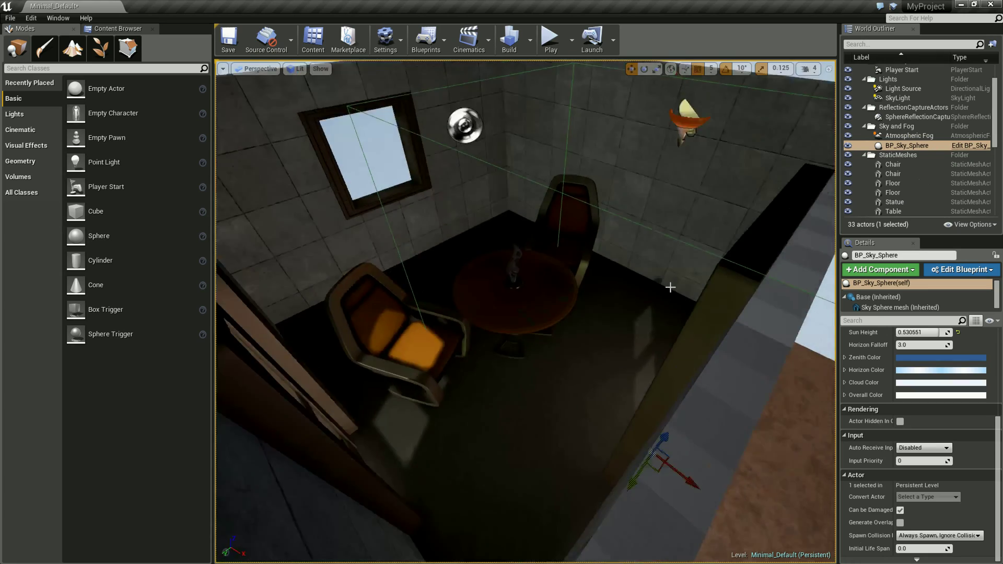
pyautogui.scroll(2, 657, 291)
pyautogui.moveTo(658, 290); pyautogui.dragTo(674, 289, button='right')
pyautogui.moveTo(100, 309)
pyautogui.mouseDown()
pyautogui.moveTo(584, 263)
pyautogui.moveTo(558, 246)
pyautogui.mouseUp()
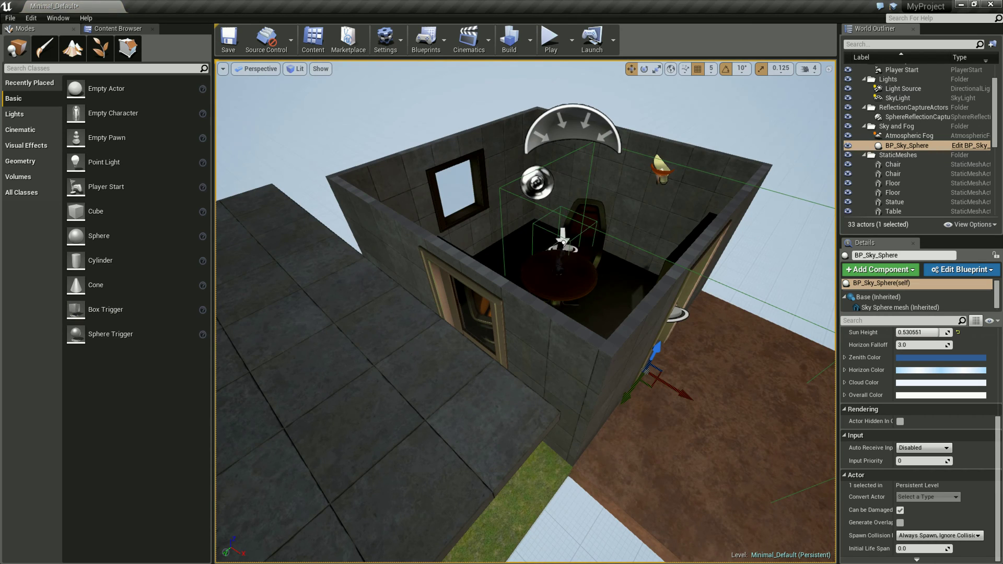
pyautogui.moveTo(558, 246); pyautogui.dragTo(558, 250)
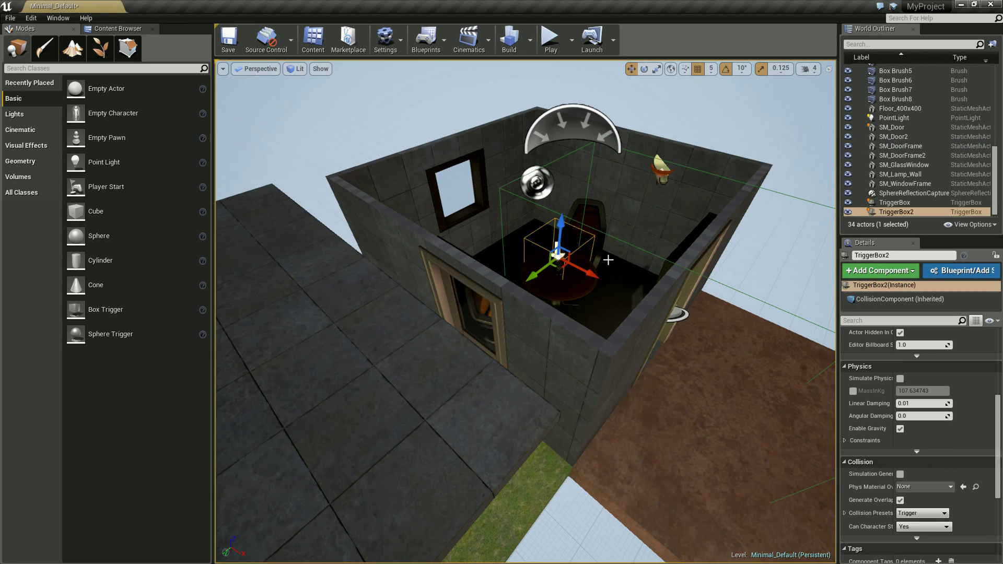
# - Scale TriggerBox2 up along Y and Z to span the room, then lower it slightly
pyautogui.click(656, 69)
pyautogui.moveTo(558, 257); pyautogui.dragTo(580, 267)
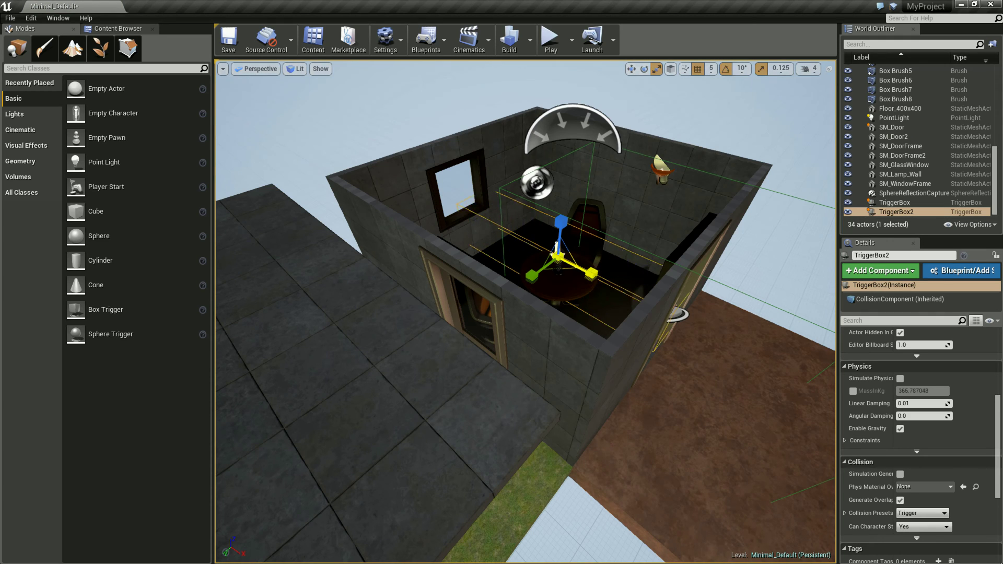
pyautogui.moveTo(531, 275); pyautogui.dragTo(408, 470)
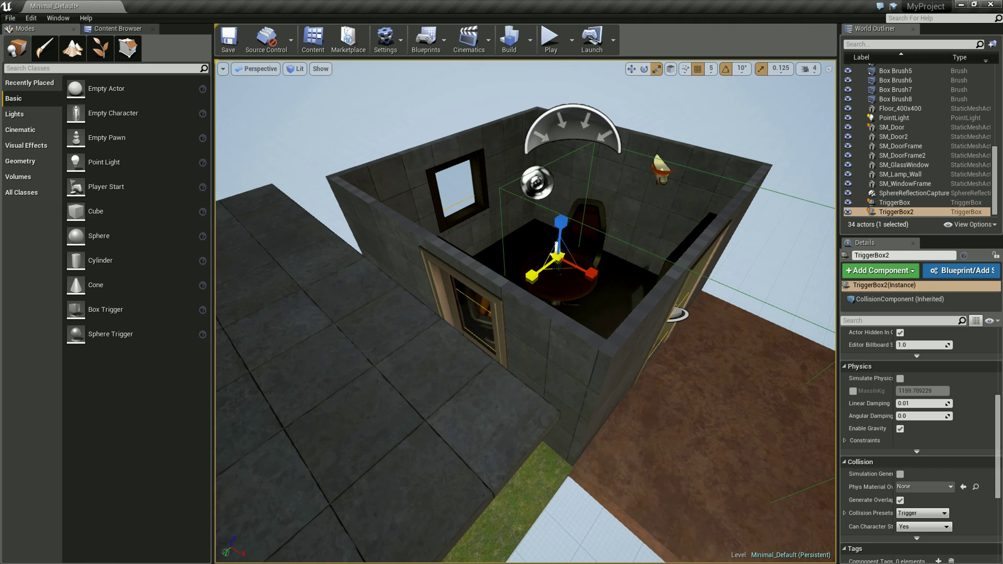
pyautogui.moveTo(408, 470); pyautogui.dragTo(399, 483)
pyautogui.doubleClick(896, 212)
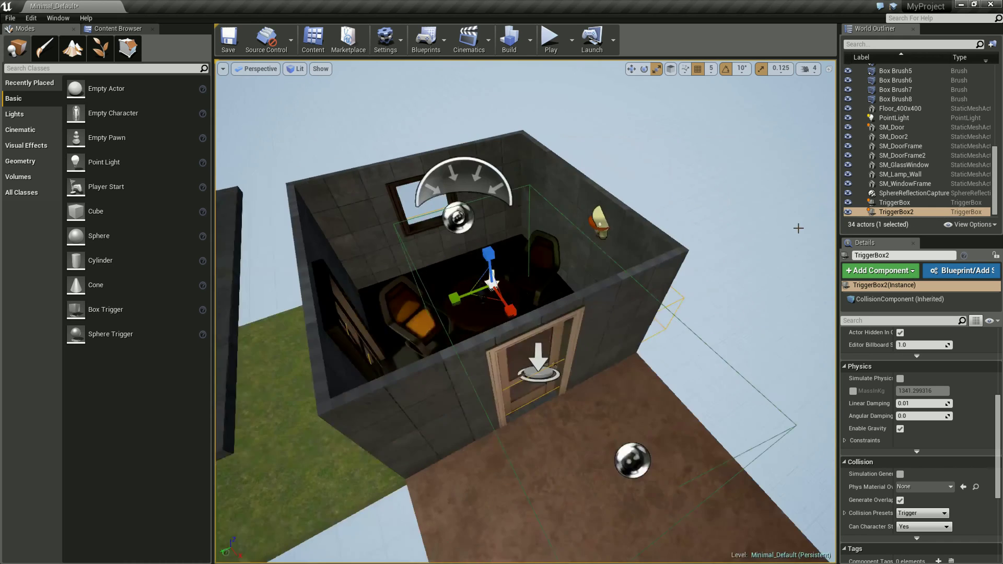
pyautogui.moveTo(547, 259); pyautogui.dragTo(730, 4)
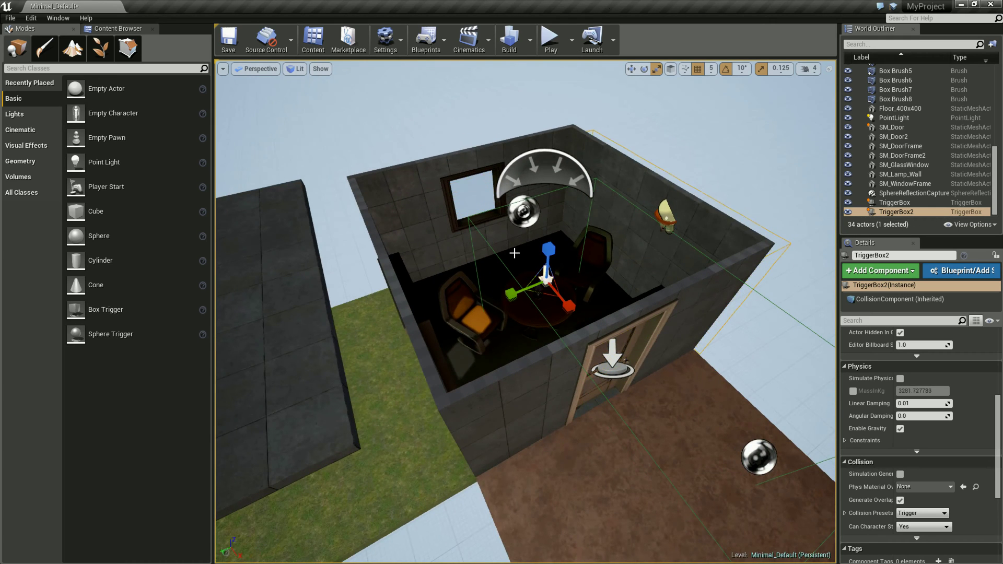
pyautogui.click(632, 69)
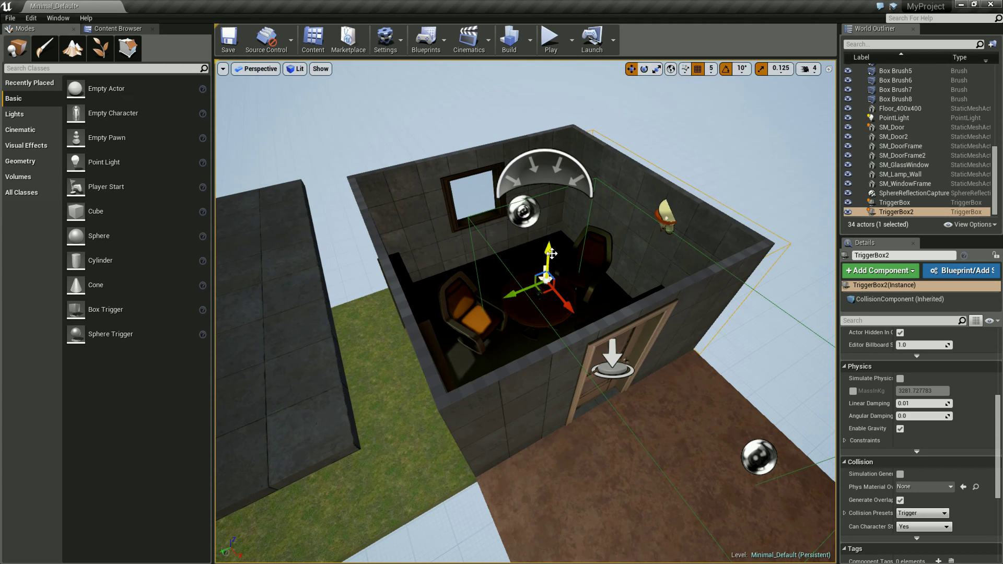
pyautogui.moveTo(550, 240); pyautogui.dragTo(548, 246)
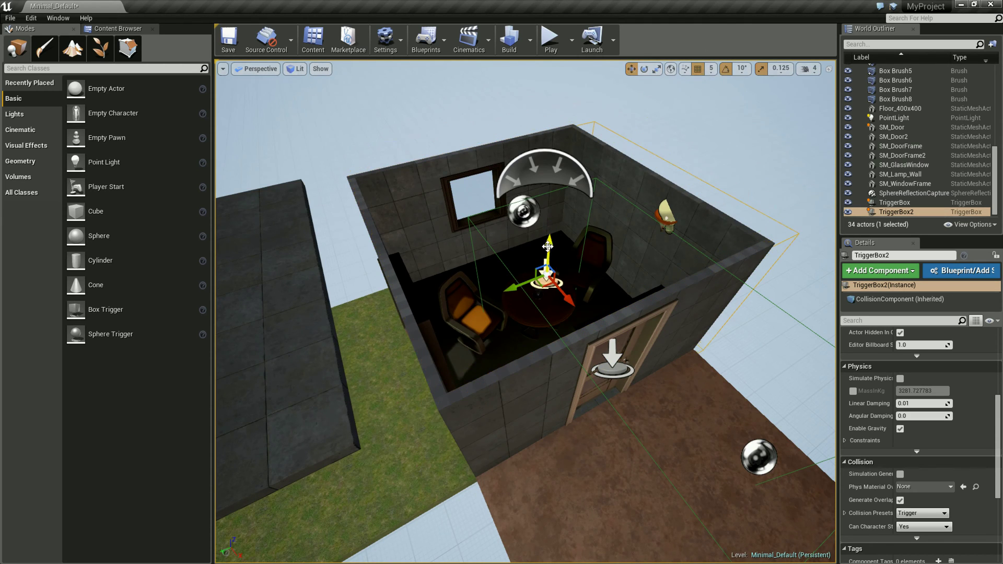
pyautogui.moveTo(595, 301)
pyautogui.mouseDown(button='right')
pyautogui.moveTo(631, 286)
pyautogui.moveTo(613, 268)
pyautogui.mouseUp(button='right')
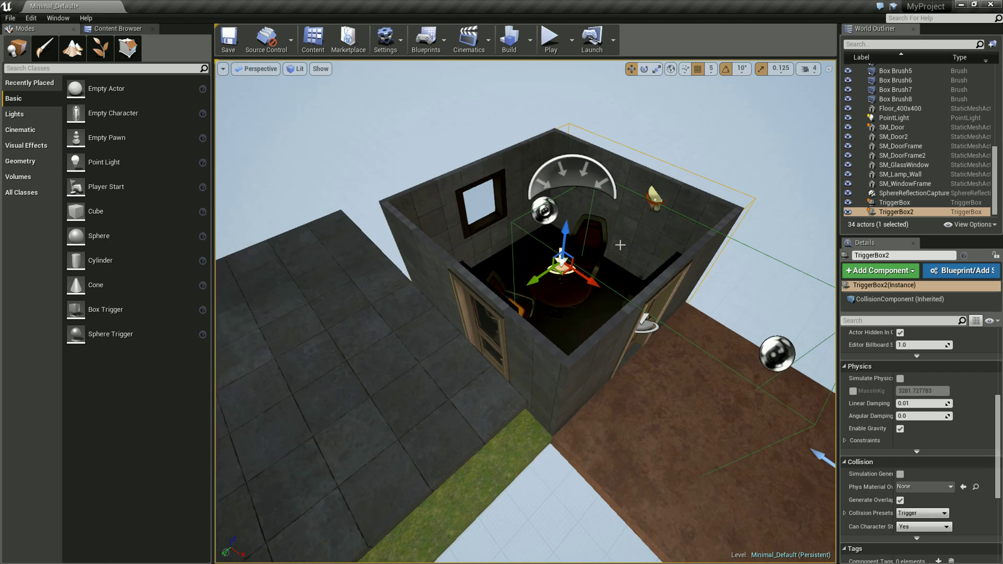
pyautogui.click(757, 170)
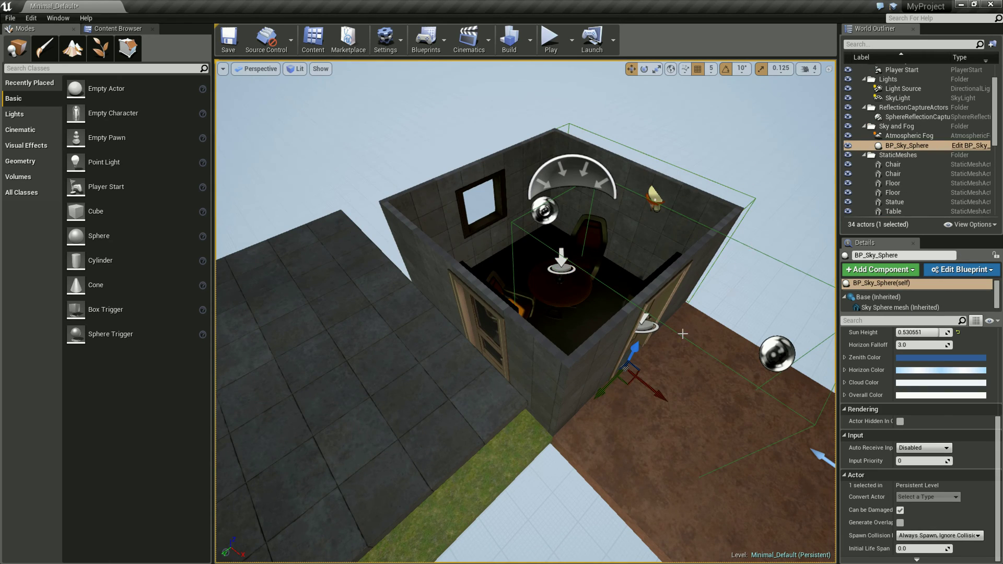
# - Select TriggerBox2 in the World Outliner and show the Blueprints toolbar options
pyautogui.moveTo(729, 445); pyautogui.dragTo(783, 434, button='right')
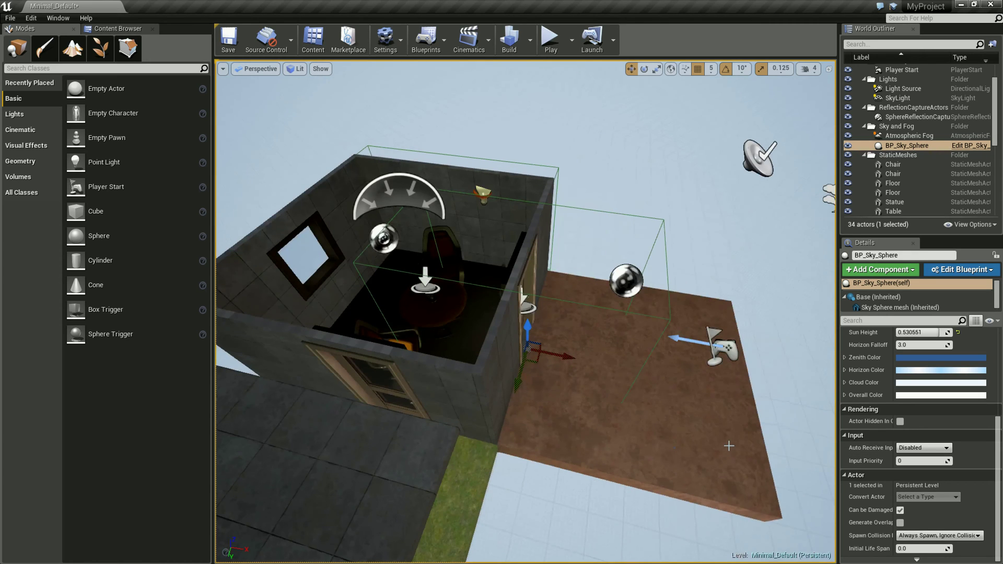
pyautogui.moveTo(567, 170); pyautogui.dragTo(566, 181, button='right')
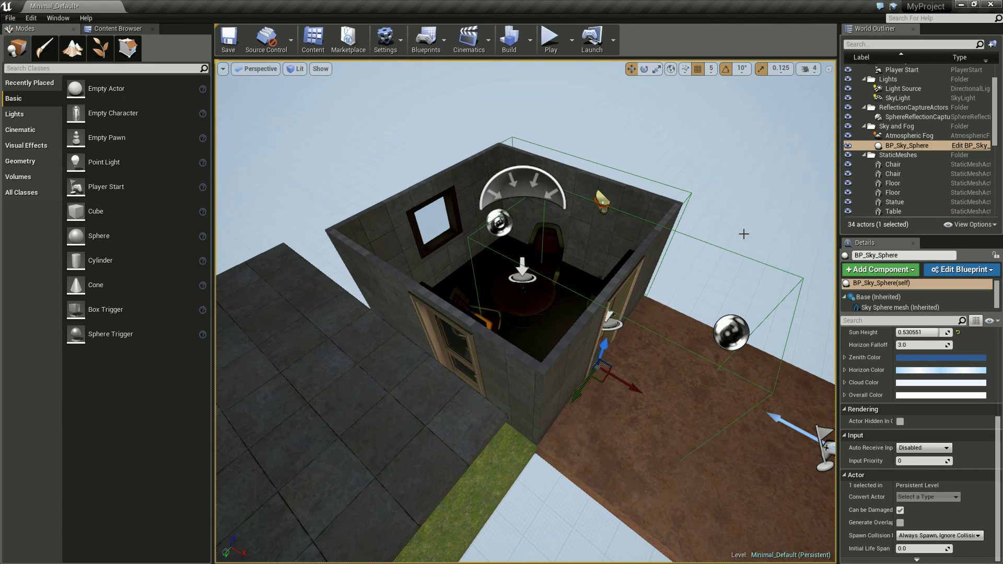
pyautogui.click(603, 199)
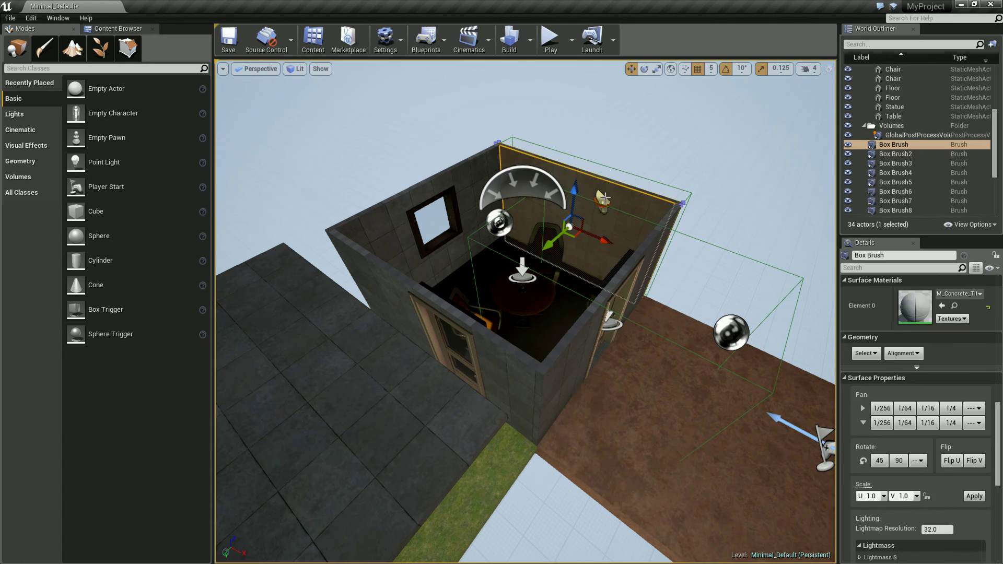
pyautogui.click(730, 208)
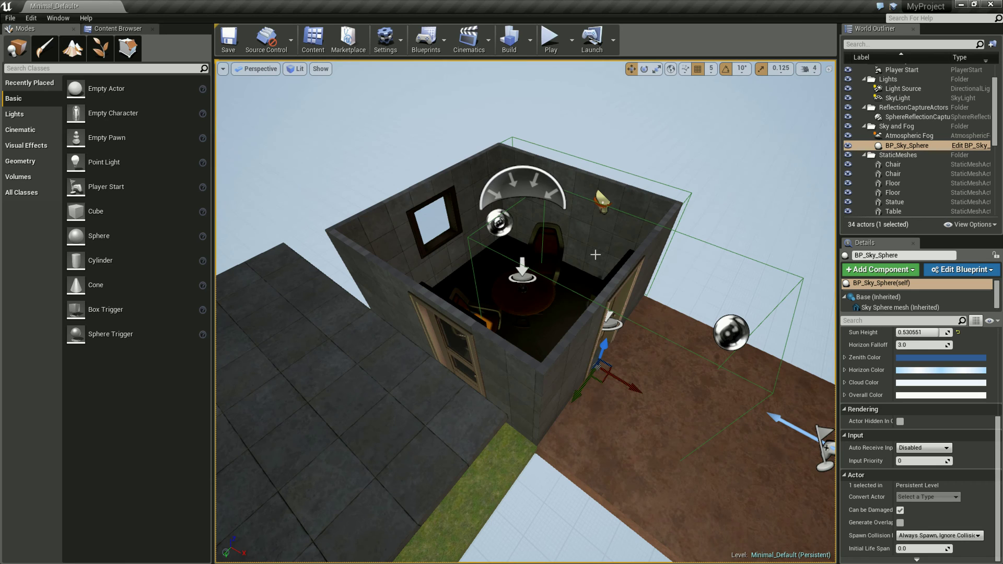
pyautogui.click(602, 201)
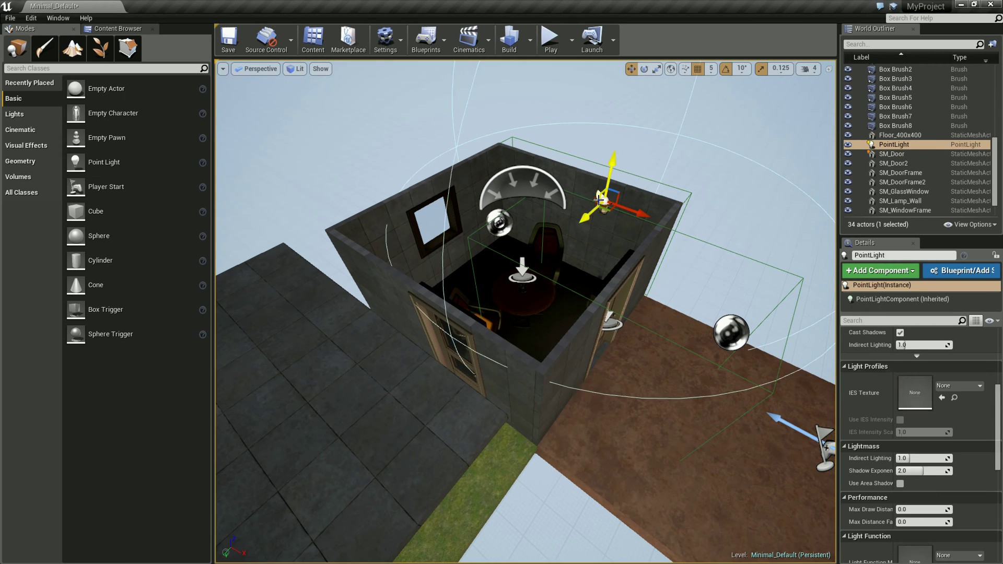
pyautogui.scroll(-1, 889, 191)
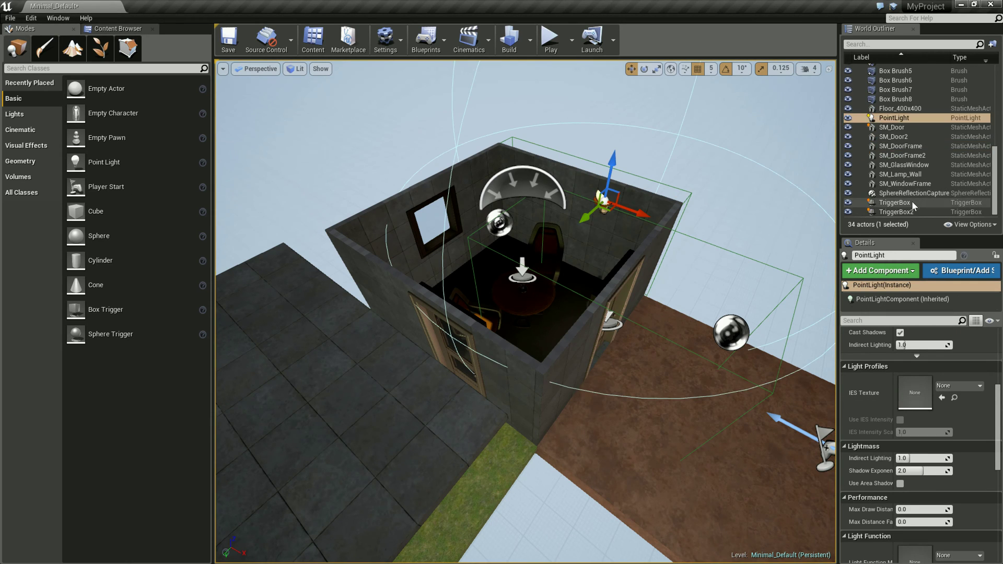
pyautogui.click(909, 211)
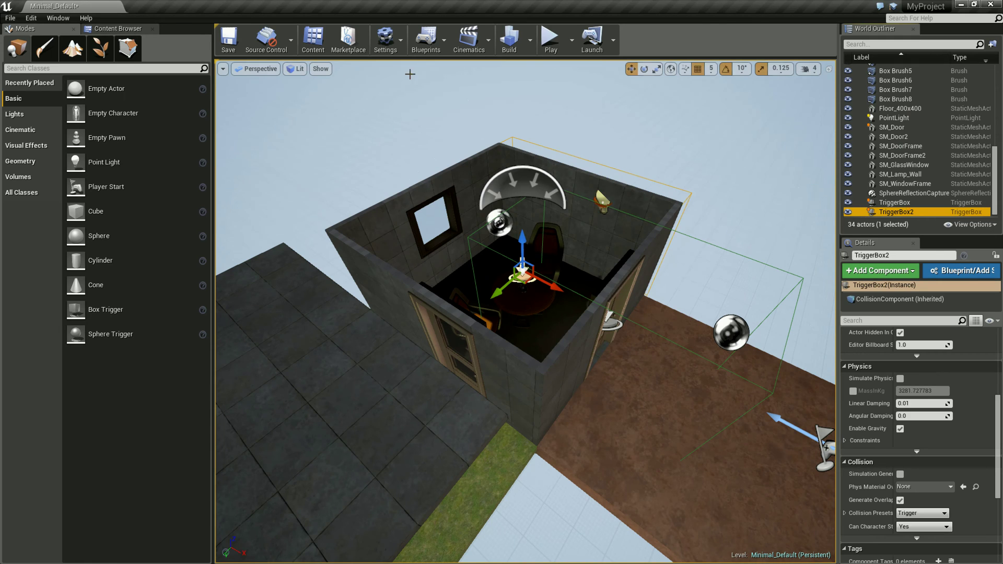
pyautogui.click(428, 41)
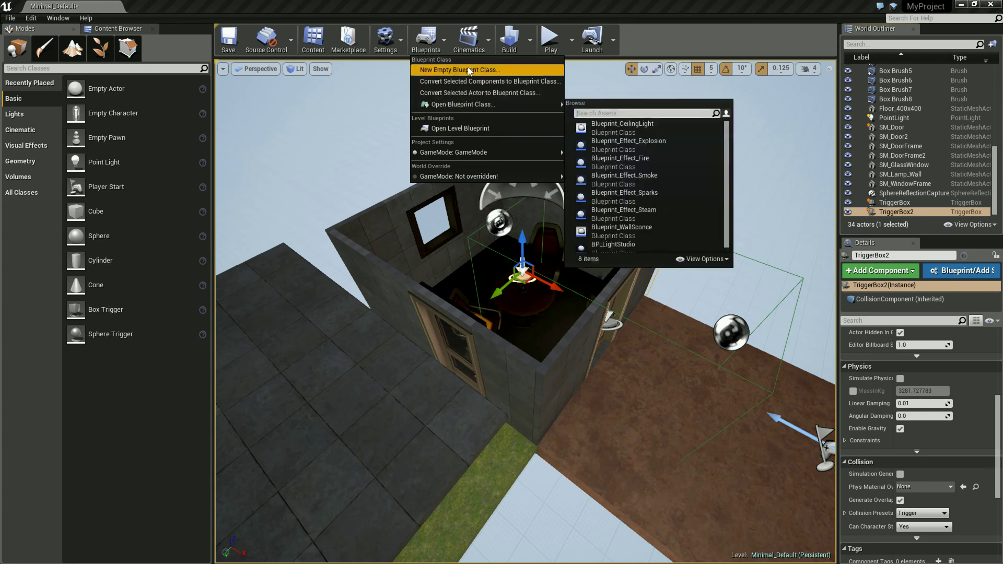
# - Open the Level Blueprint, zoom out its Event Graph, and shift the window to reveal the outliner
pyautogui.click(467, 128)
pyautogui.scroll(-1, 487, 262)
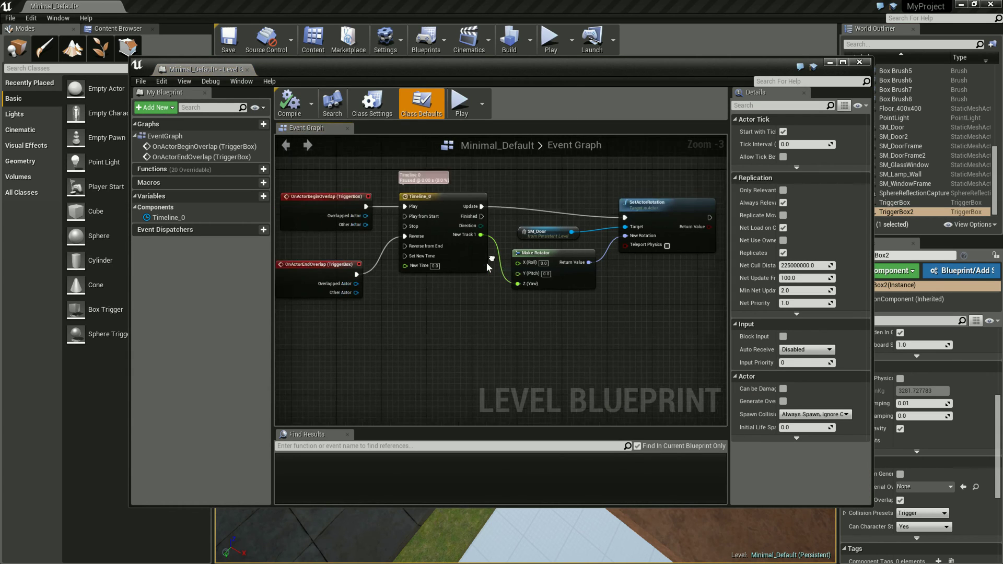
pyautogui.scroll(-1, 491, 257)
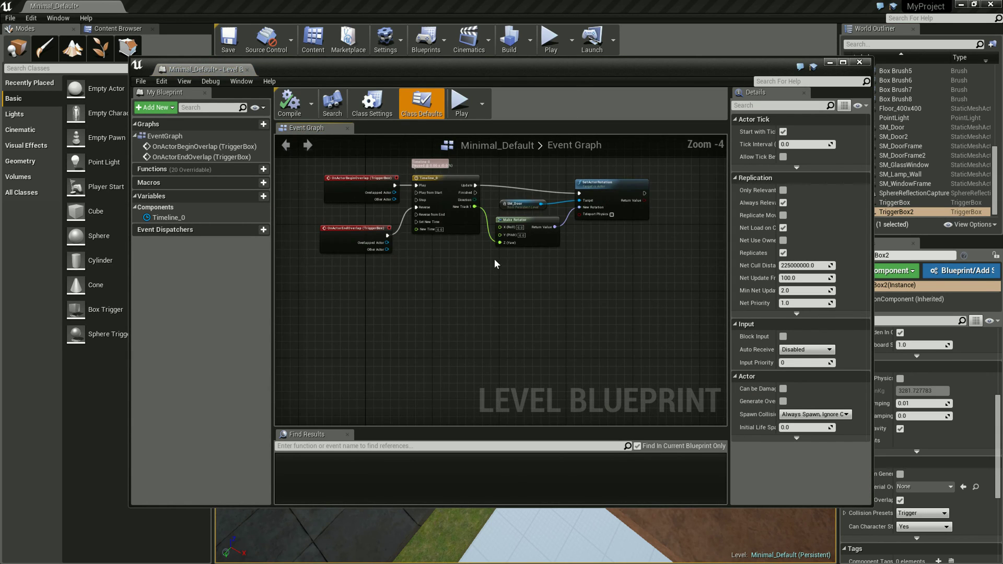
pyautogui.scroll(1, 494, 264)
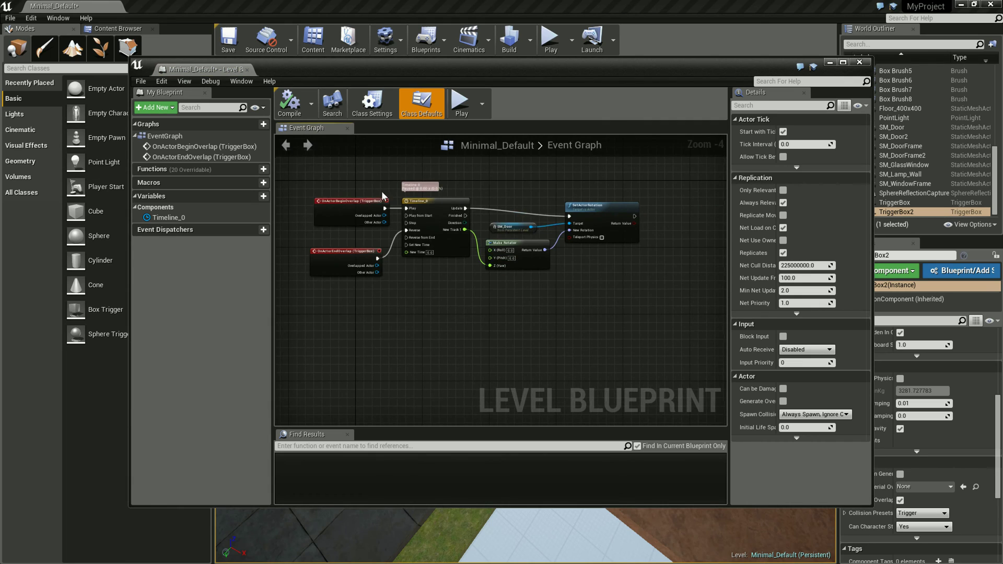
pyautogui.moveTo(561, 290)
pyautogui.mouseDown(button='right')
pyautogui.moveTo(562, 278)
pyautogui.moveTo(481, 265)
pyautogui.moveTo(477, 226)
pyautogui.mouseUp(button='right')
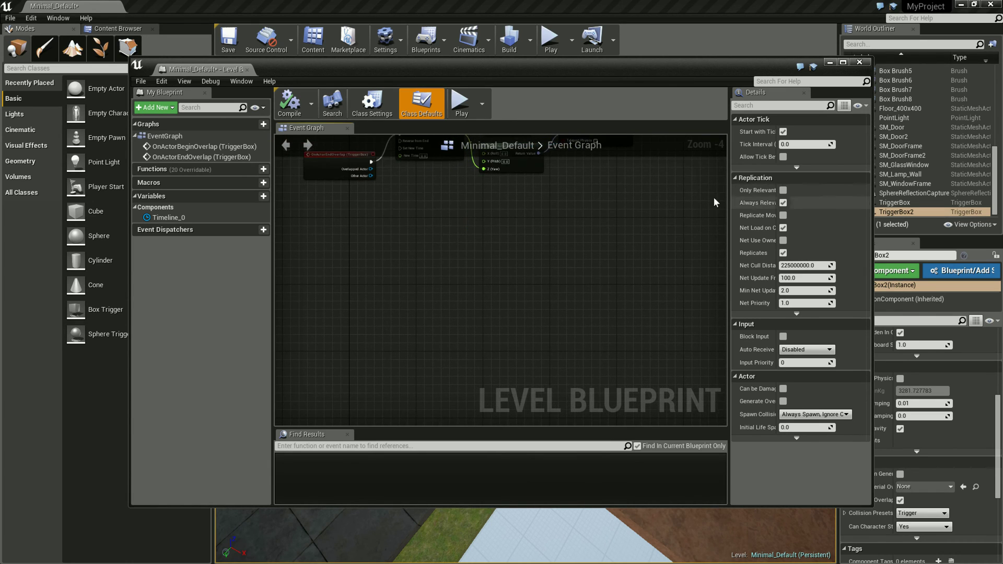
pyautogui.moveTo(686, 71); pyautogui.dragTo(595, 107)
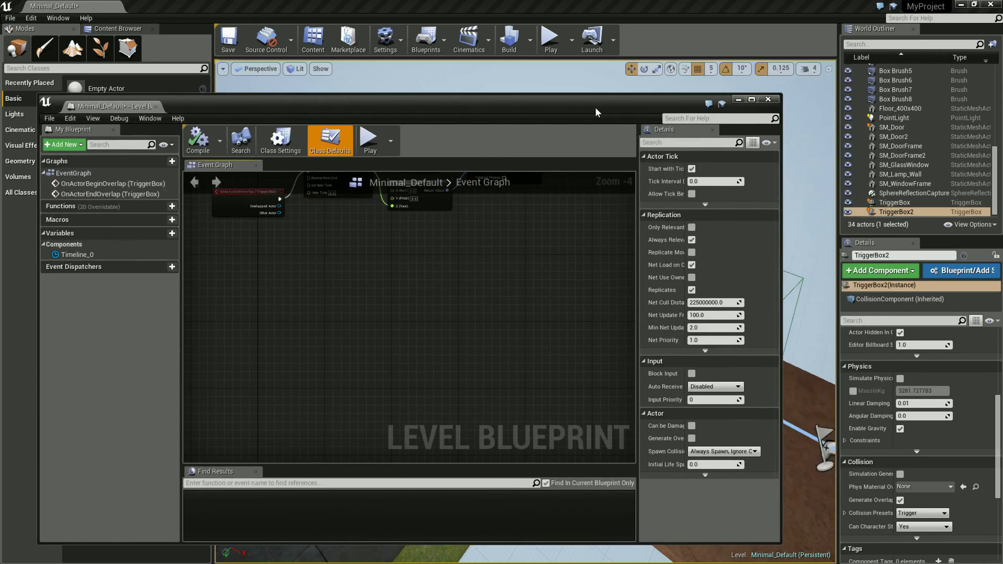
# - Add an On Actor Begin Overlap event for TriggerBox2 to the Event Graph
pyautogui.click(896, 212)
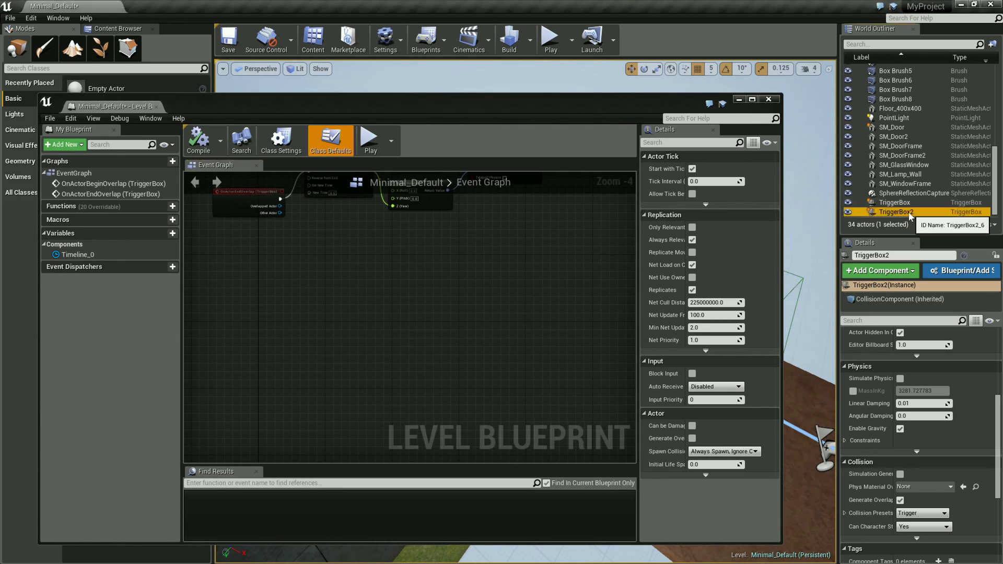
pyautogui.rightClick(245, 244)
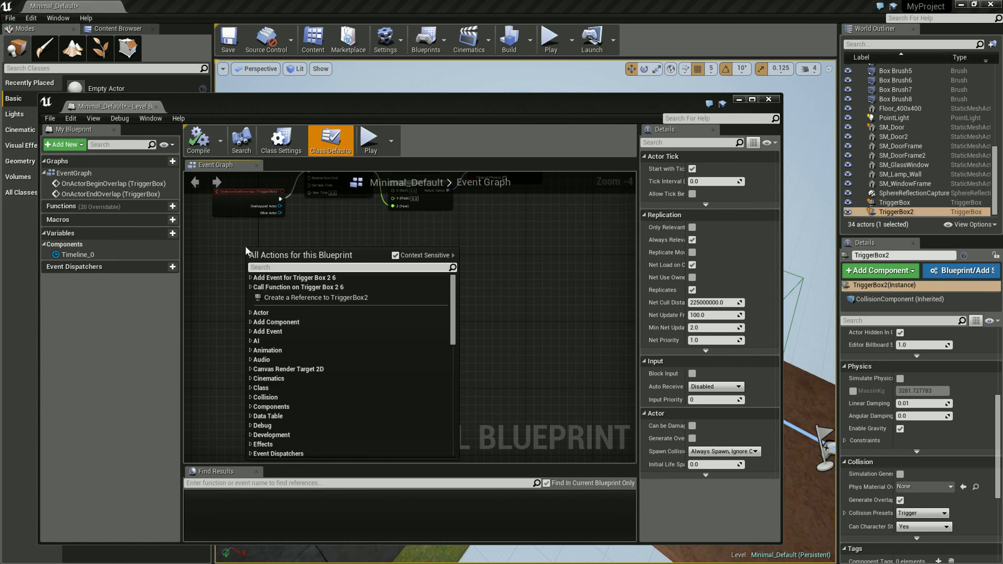
pyautogui.click(250, 278)
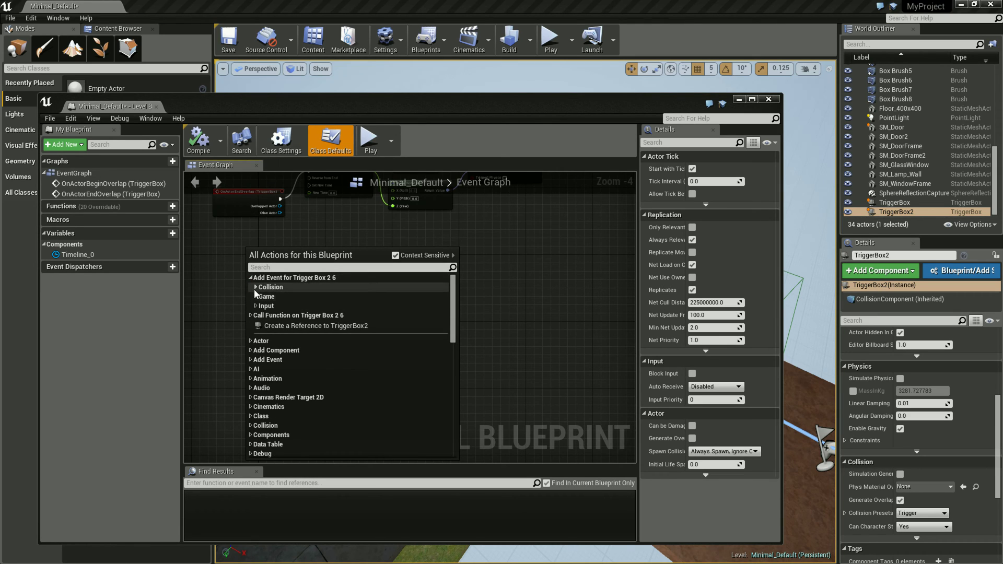
pyautogui.click(256, 287)
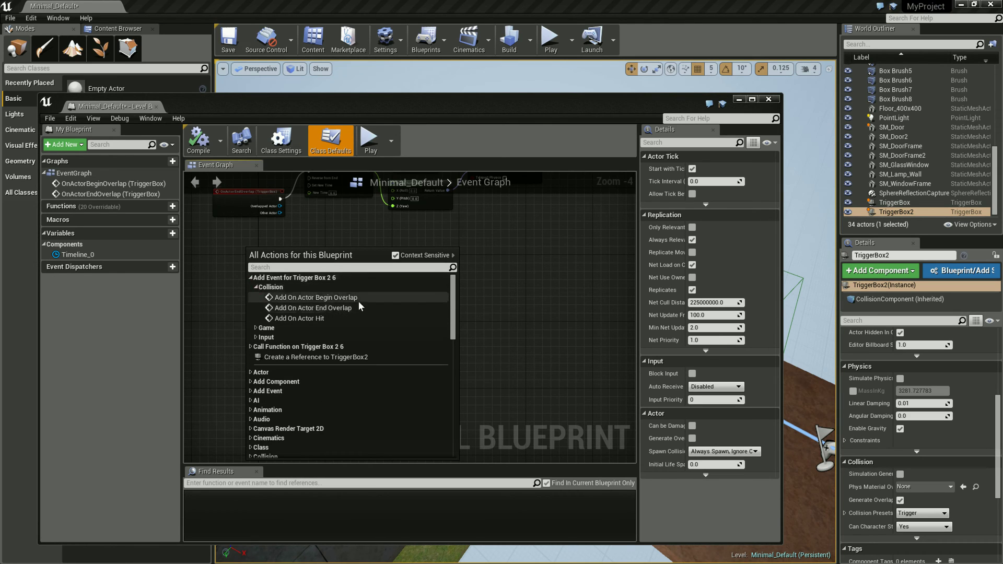
pyautogui.click(315, 297)
pyautogui.moveTo(296, 259); pyautogui.dragTo(287, 251)
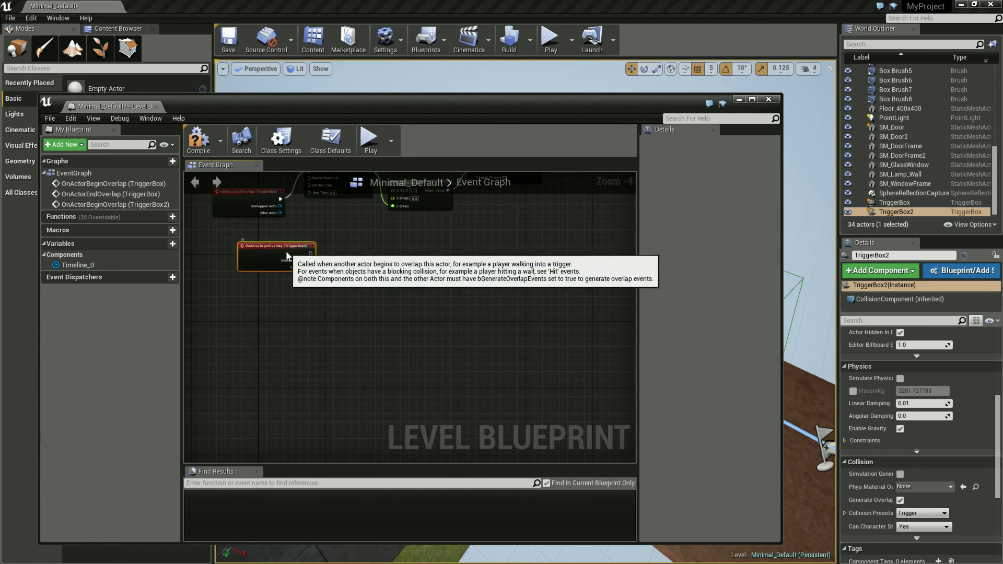
# - Add an On Actor End Overlap event for TriggerBox2 below it
pyautogui.rightClick(240, 296)
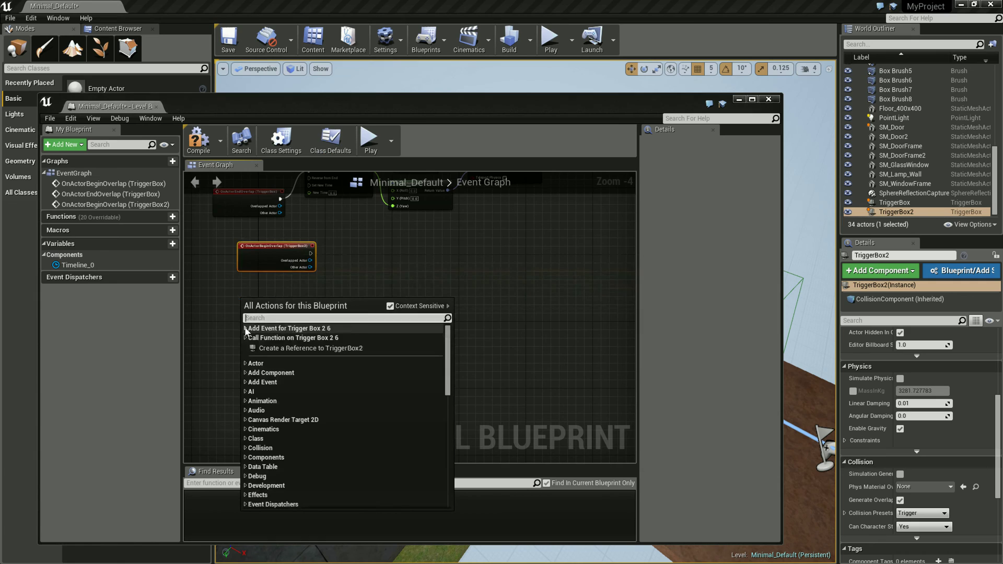
pyautogui.click(245, 329)
pyautogui.click(251, 338)
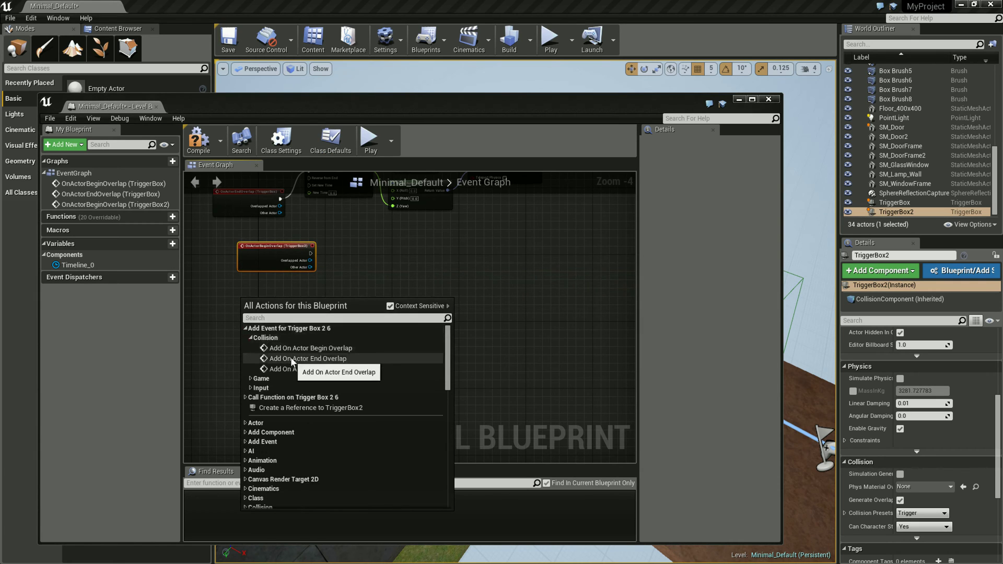
pyautogui.click(325, 358)
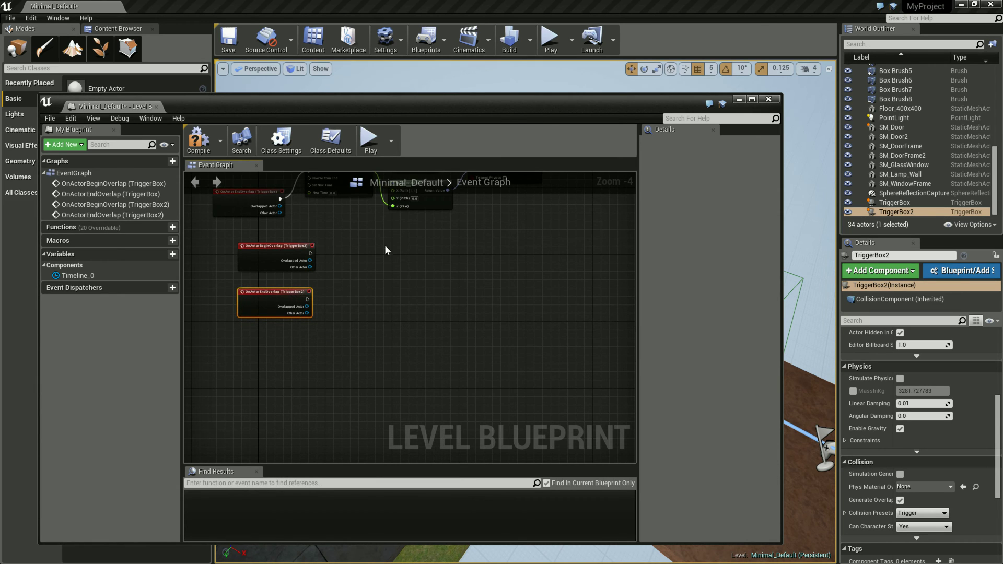
pyautogui.scroll(1, 374, 283)
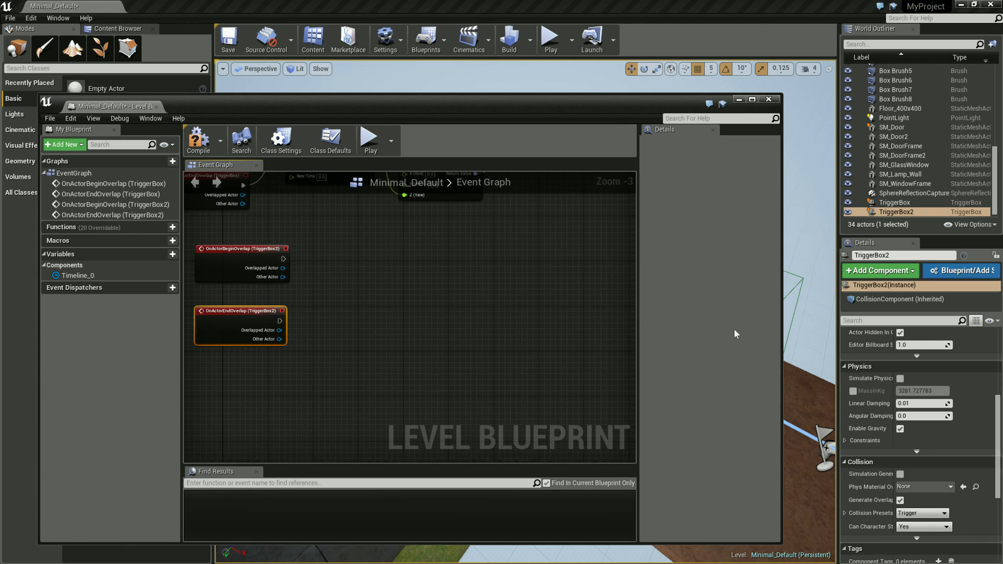
# - Select PointLight in the World Outliner and uncheck Visible under Rendering
pyautogui.click(909, 118)
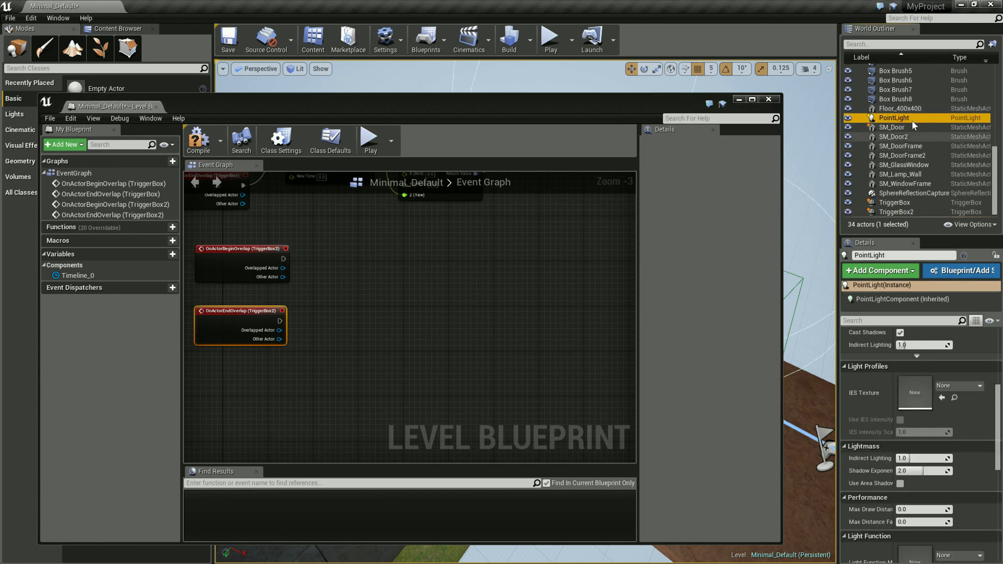
pyautogui.scroll(-3, 926, 429)
pyautogui.scroll(-3, 925, 428)
pyautogui.scroll(-2, 919, 444)
pyautogui.click(901, 458)
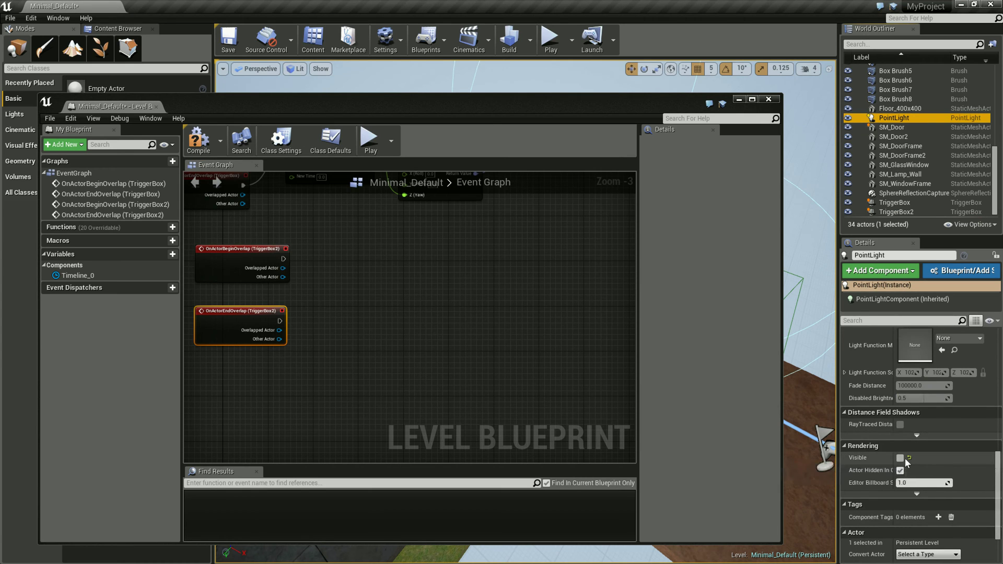
# - Compare the room with the lamp on and off, leaving Visible unchecked, and restore the blueprint window
pyautogui.moveTo(626, 104)
pyautogui.mouseDown()
pyautogui.moveTo(579, 275)
pyautogui.moveTo(569, 432)
pyautogui.mouseUp()
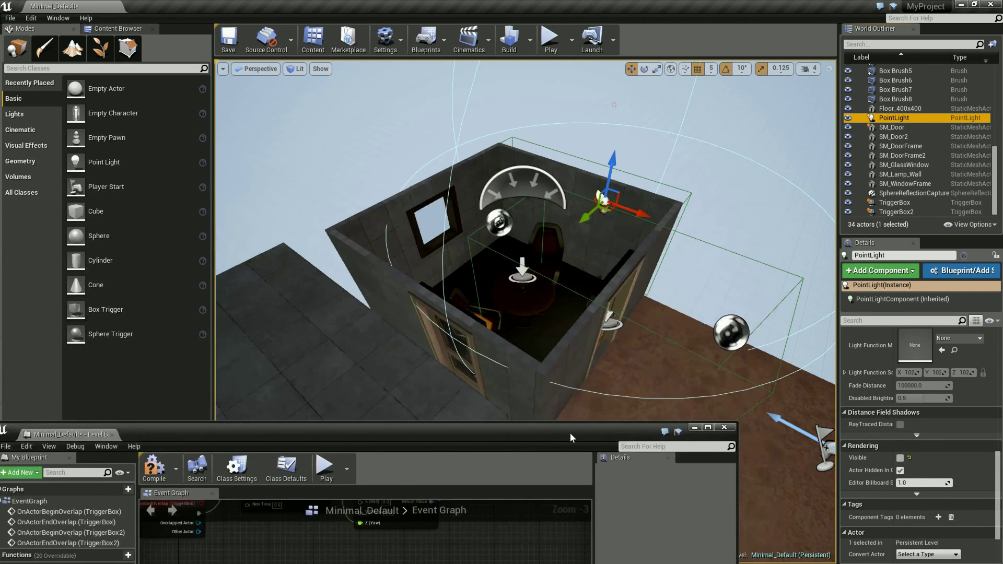
pyautogui.click(899, 459)
pyautogui.click(900, 459)
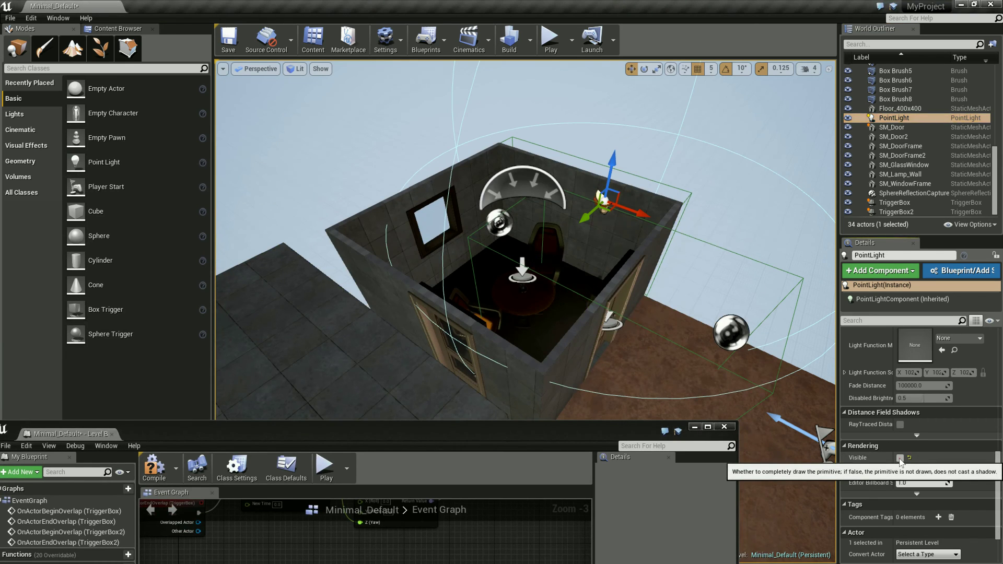
pyautogui.click(900, 459)
pyautogui.click(899, 460)
pyautogui.moveTo(391, 440)
pyautogui.mouseDown()
pyautogui.moveTo(434, 179)
pyautogui.moveTo(416, 119)
pyautogui.mouseUp()
pyautogui.click(328, 261)
pyautogui.moveTo(342, 295); pyautogui.dragTo(334, 300, button='right')
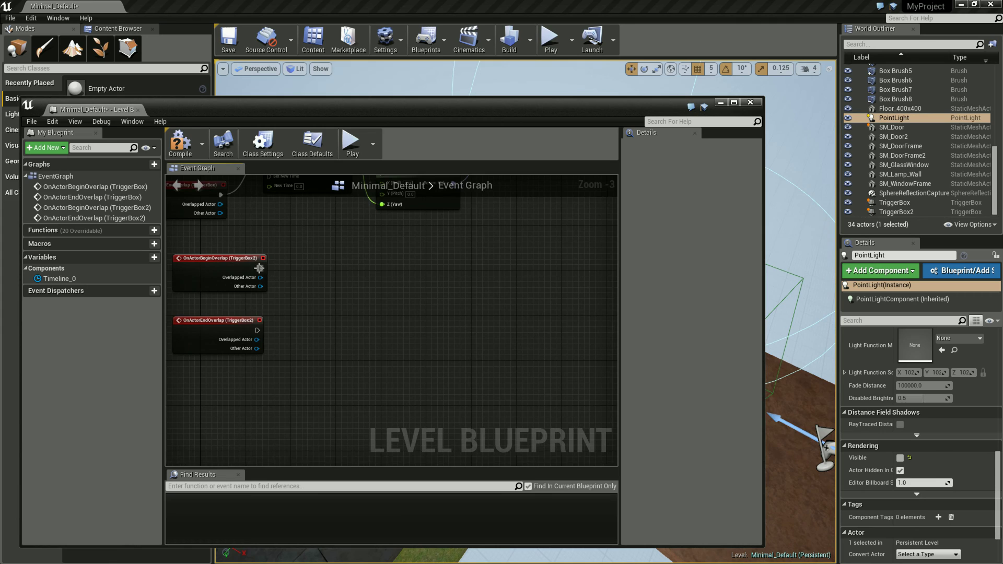
# - Wire a Delay node with a 0.5-second Duration after TriggerBox2's begin-overlap event
pyautogui.moveTo(260, 268); pyautogui.dragTo(320, 261)
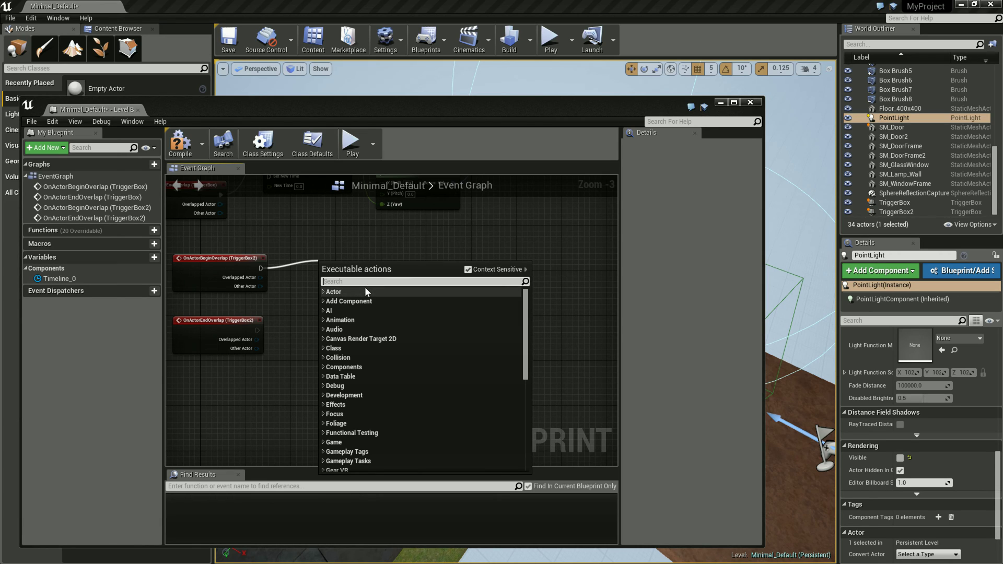
pyautogui.scroll(-5, 367, 293)
pyautogui.scroll(-5, 367, 293)
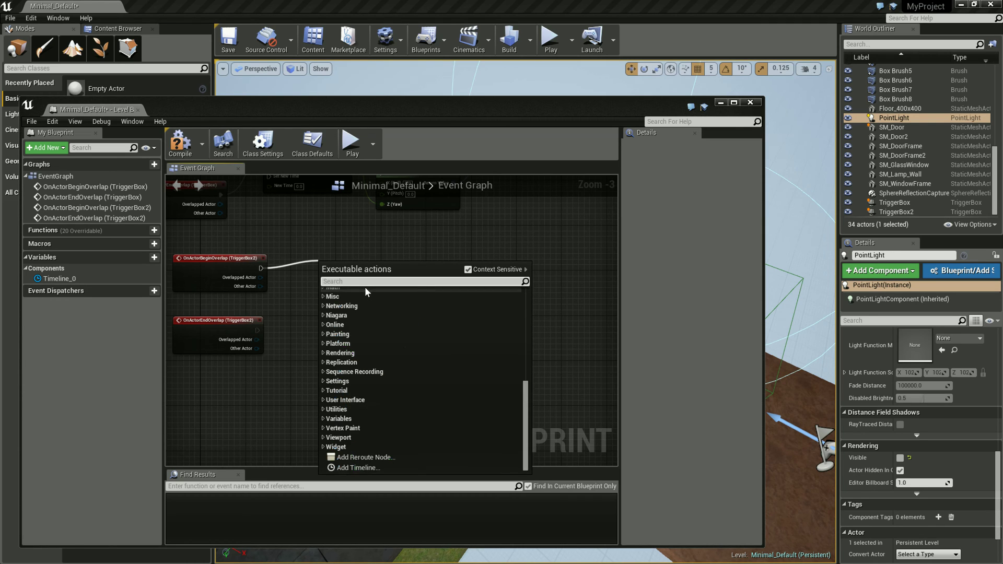
pyautogui.write('Delay')
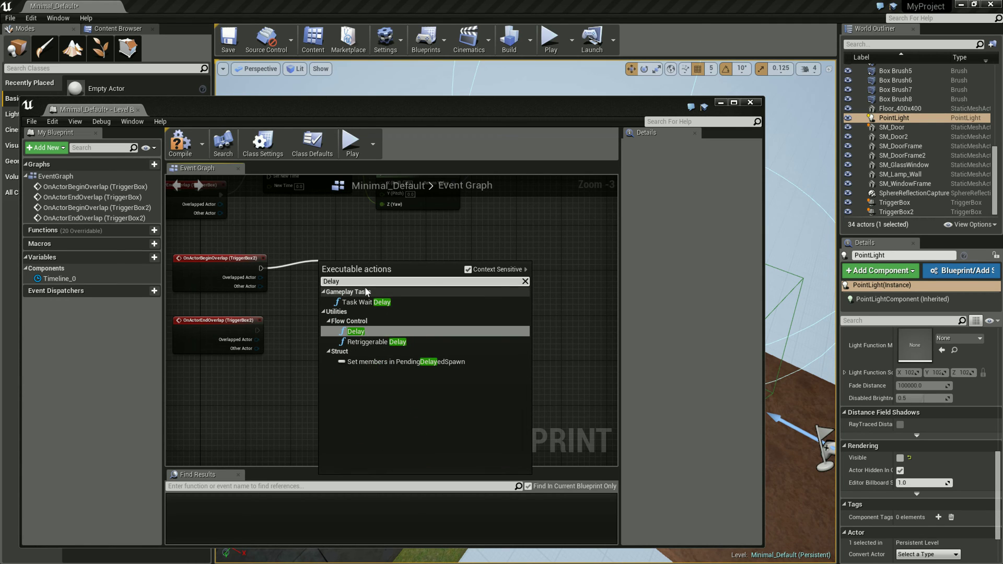
pyautogui.click(362, 331)
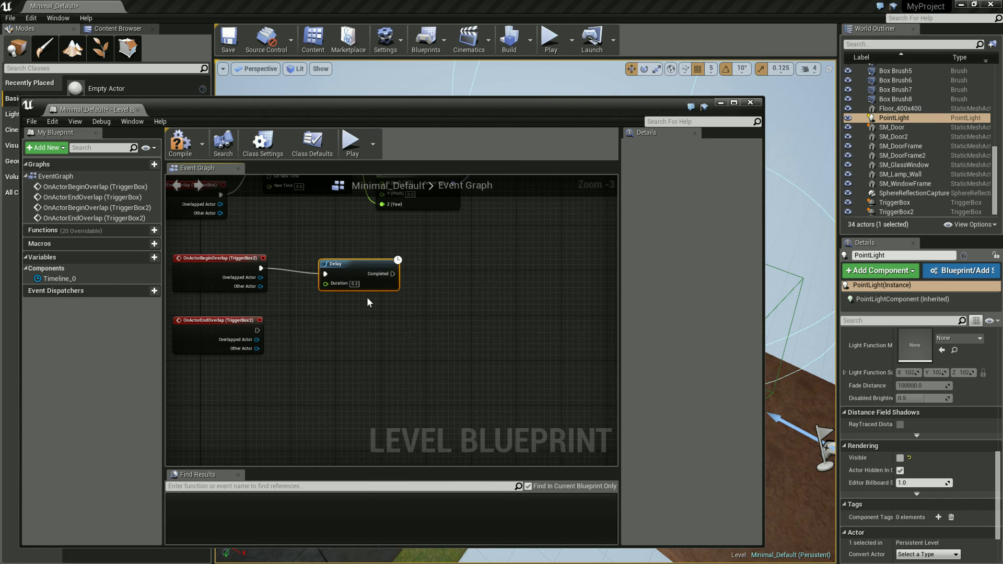
pyautogui.click(355, 284)
pyautogui.press('Tab')
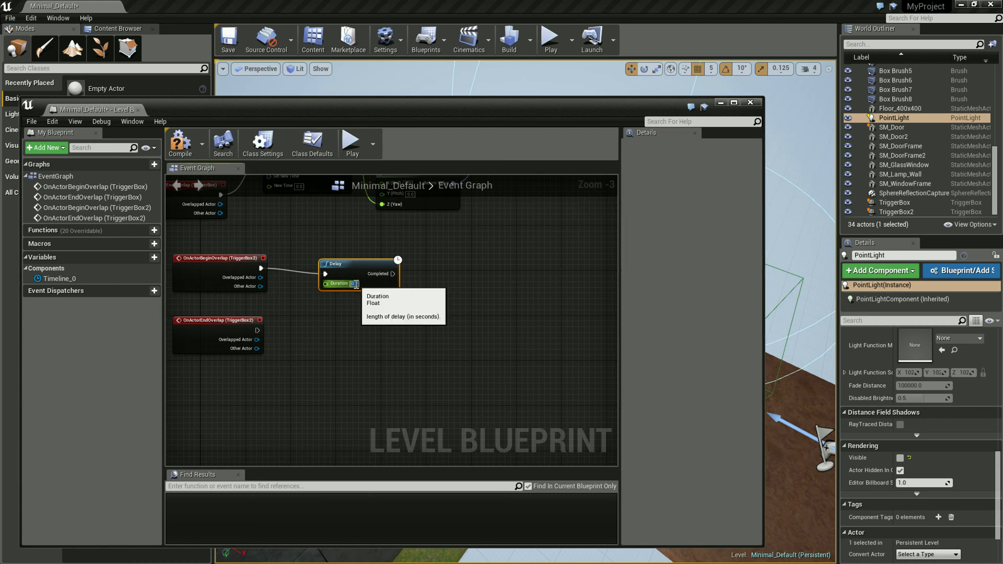
pyautogui.write('0.5')
pyautogui.press('Return')
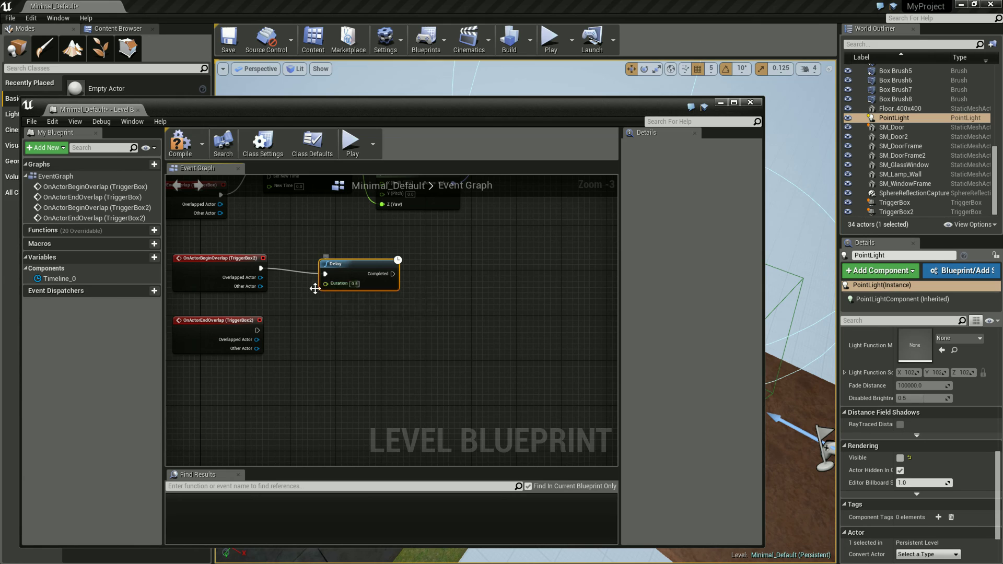
pyautogui.moveTo(331, 283); pyautogui.dragTo(358, 393, button='right')
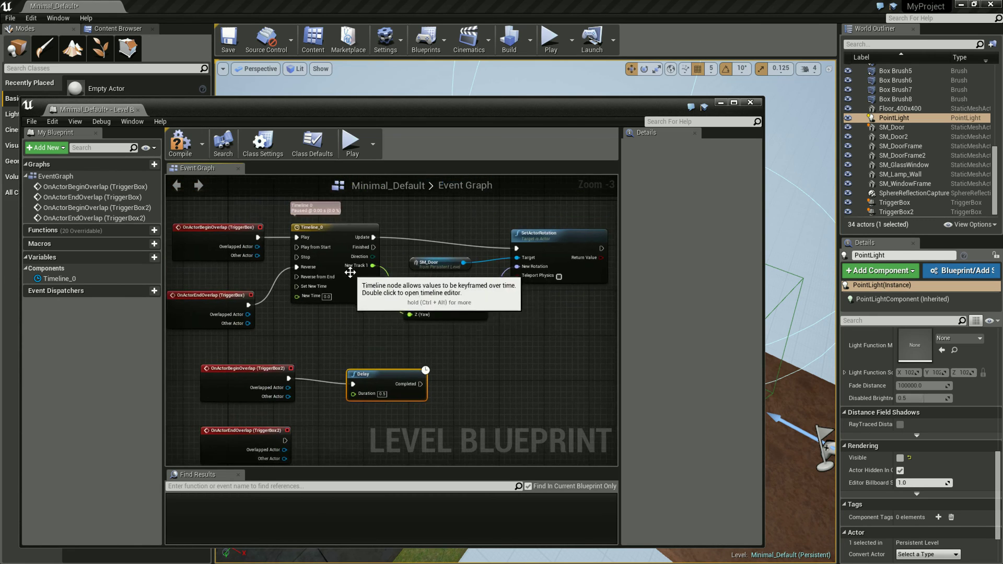
pyautogui.moveTo(465, 370); pyautogui.dragTo(465, 294, button='right')
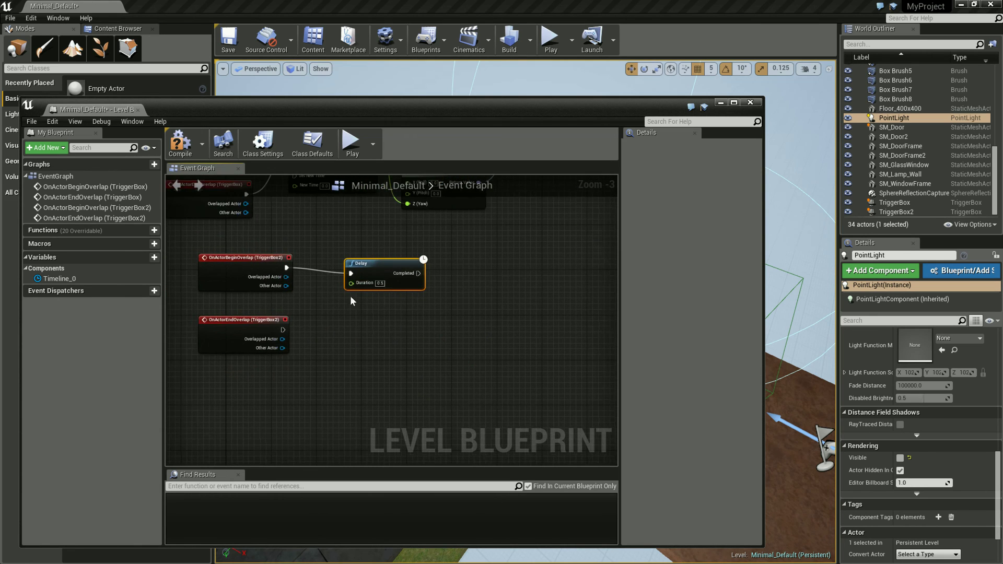
pyautogui.moveTo(478, 278)
pyautogui.mouseDown(button='right')
pyautogui.moveTo(460, 277)
pyautogui.moveTo(455, 294)
pyautogui.mouseUp(button='right')
pyautogui.moveTo(370, 279); pyautogui.dragTo(359, 274)
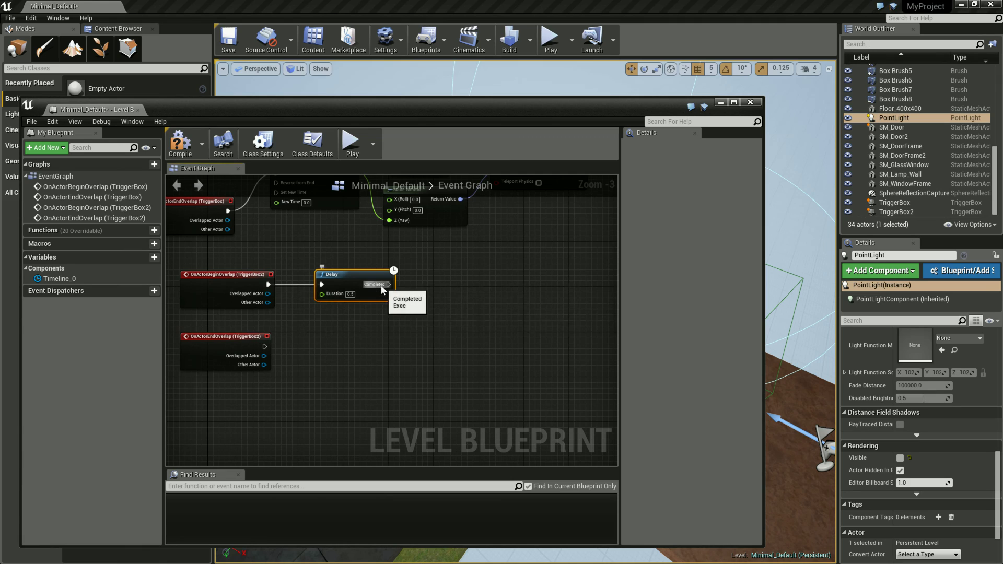
pyautogui.moveTo(380, 284); pyautogui.dragTo(433, 282)
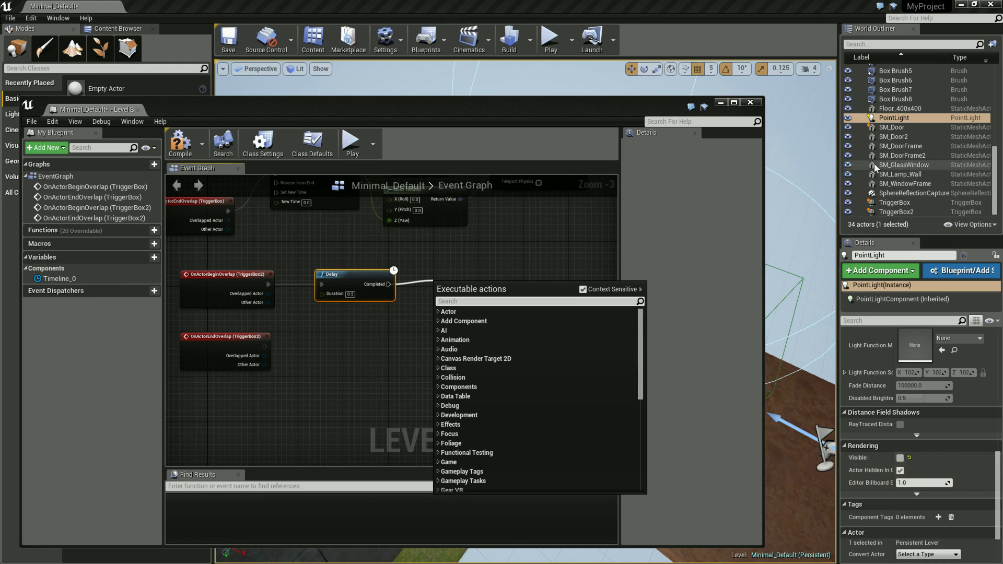
pyautogui.write('Visibil')
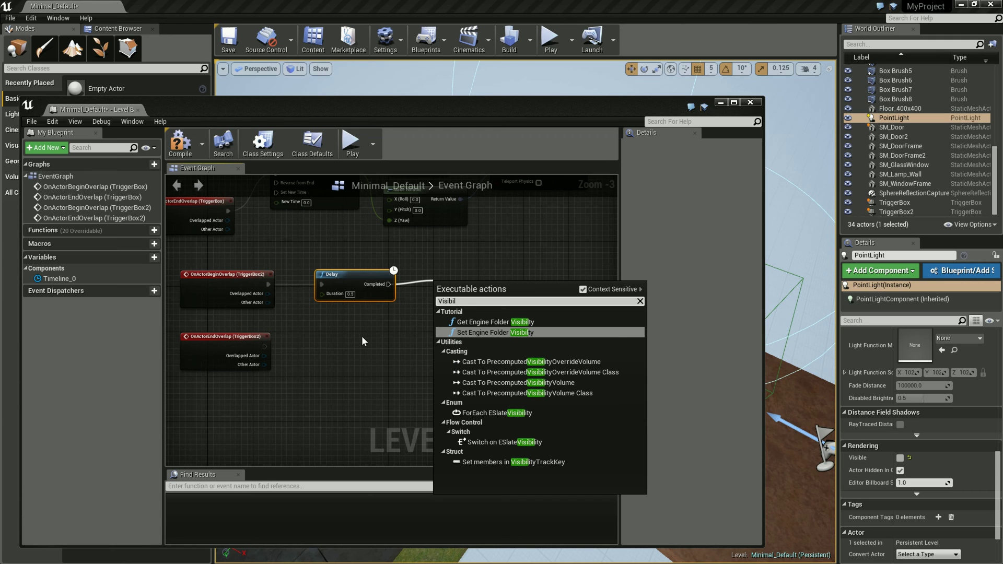
pyautogui.write('ty')
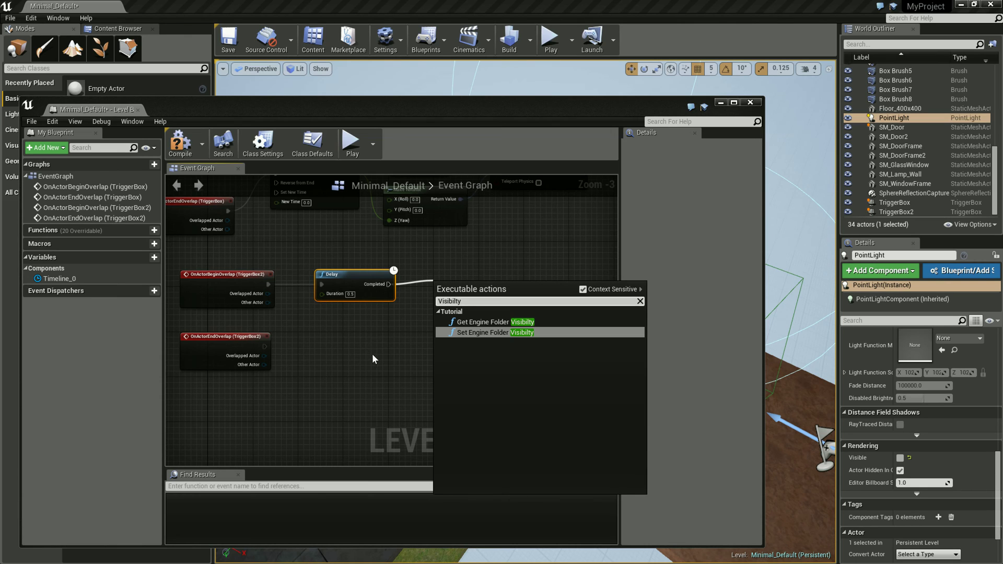
pyautogui.click(372, 354)
pyautogui.moveTo(927, 113); pyautogui.dragTo(362, 316)
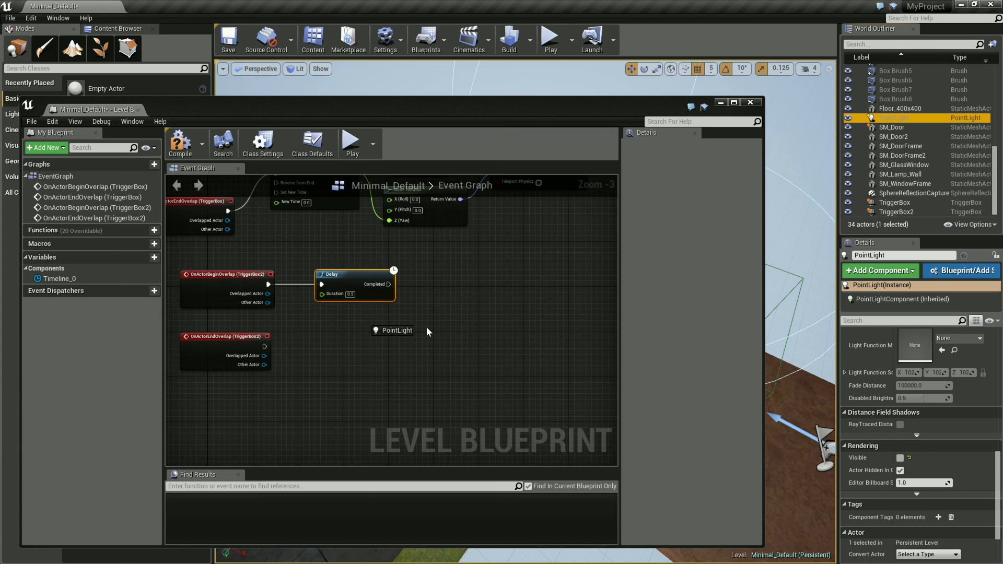
# - Add a PointLight reference feeding a Toggle Visibility node for its Point Light Component
pyautogui.moveTo(426, 327); pyautogui.dragTo(426, 327)
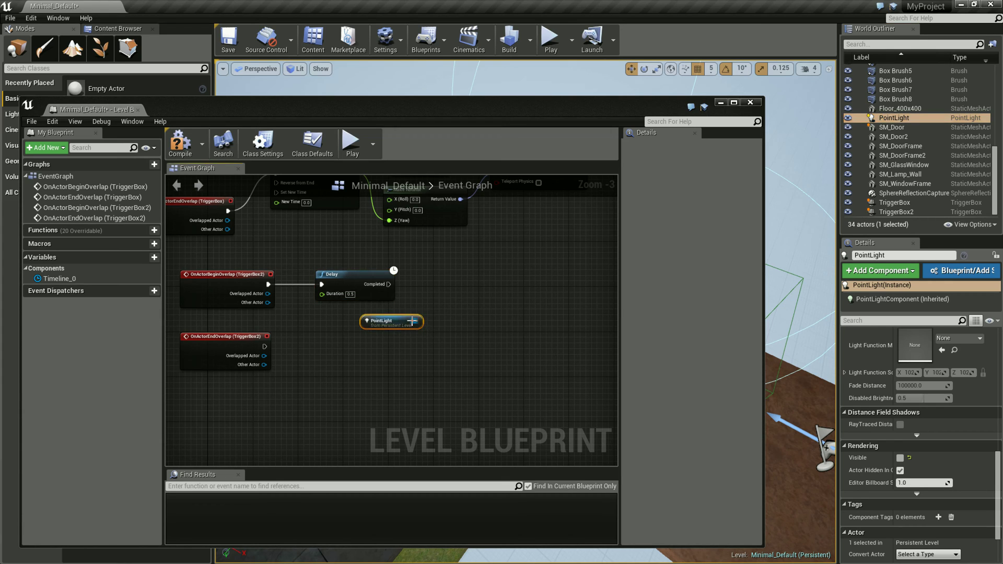
pyautogui.moveTo(387, 315); pyautogui.dragTo(434, 304)
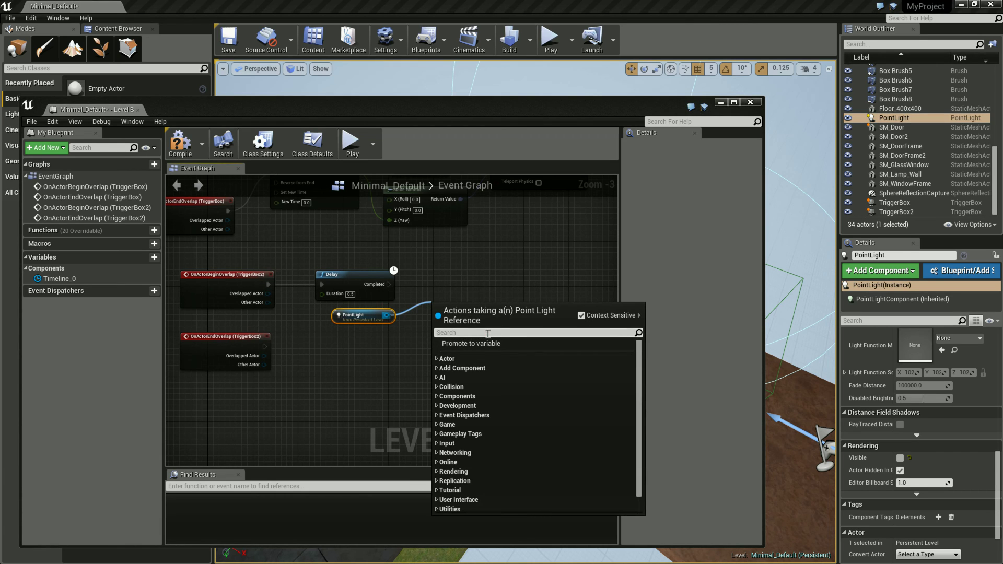
pyautogui.write('Vis')
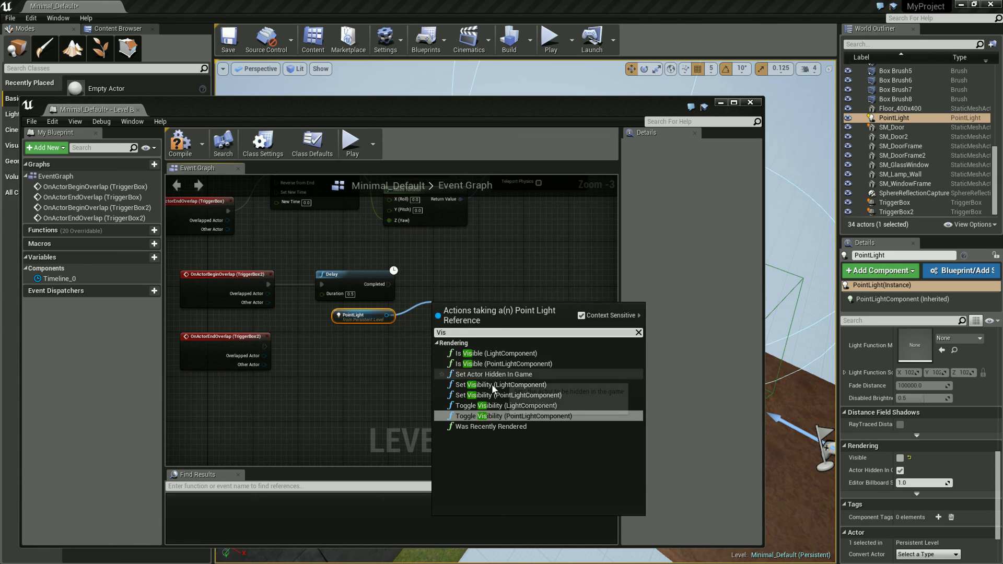
pyautogui.click(506, 416)
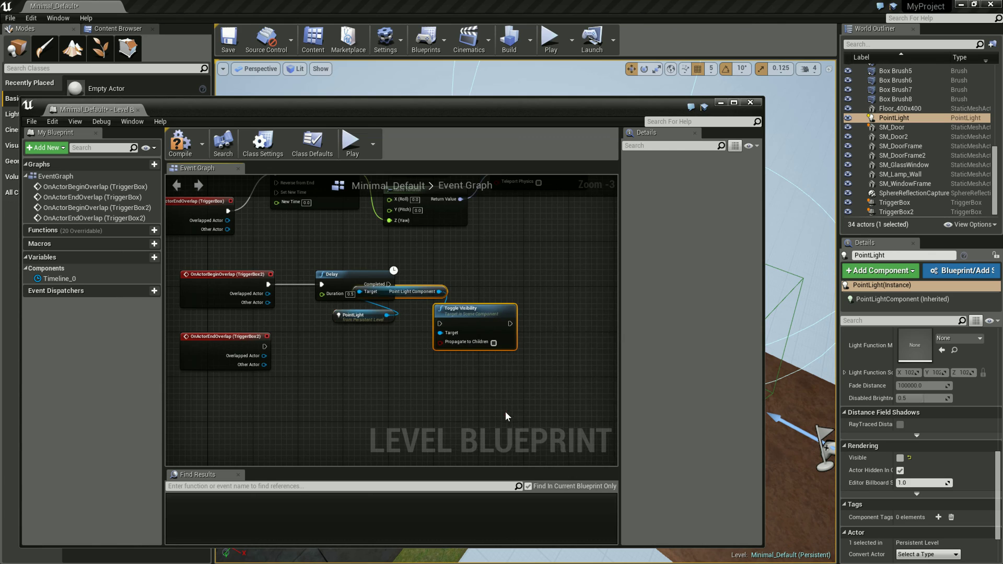
# - Arrange the Point Light Component getter below PointLight, with Toggle Visibility beside it
pyautogui.click(429, 400)
pyautogui.moveTo(421, 291); pyautogui.dragTo(405, 348)
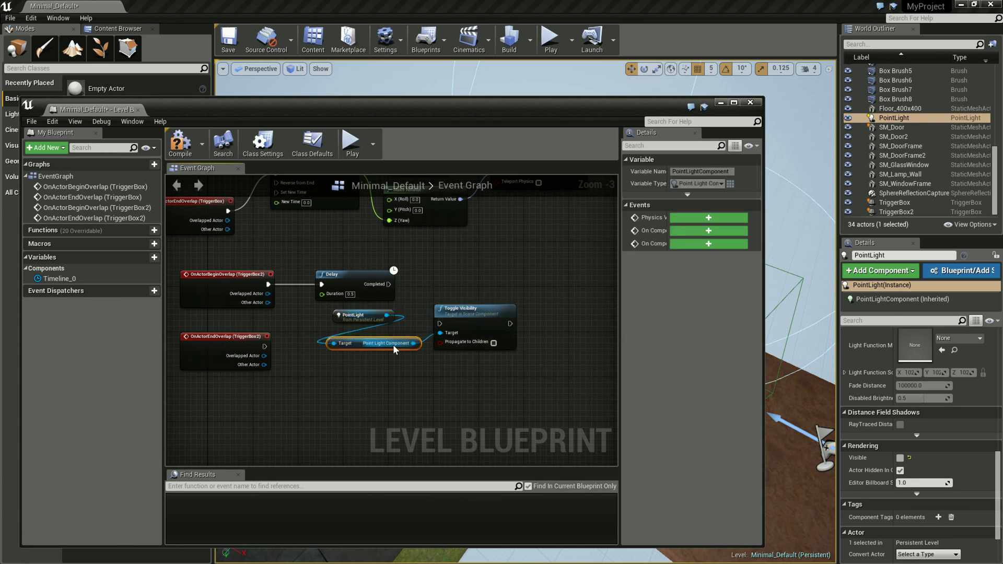
pyautogui.moveTo(485, 307); pyautogui.dragTo(509, 290)
pyautogui.moveTo(395, 349); pyautogui.dragTo(411, 337)
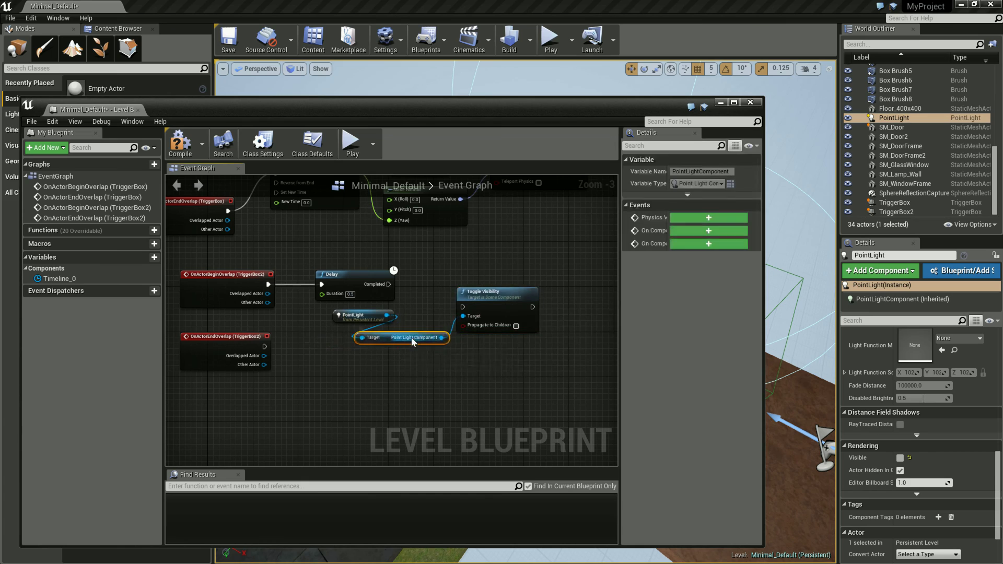
pyautogui.click(423, 410)
pyautogui.moveTo(517, 300); pyautogui.dragTo(517, 293)
pyautogui.hotkey('ctrl', 'z')
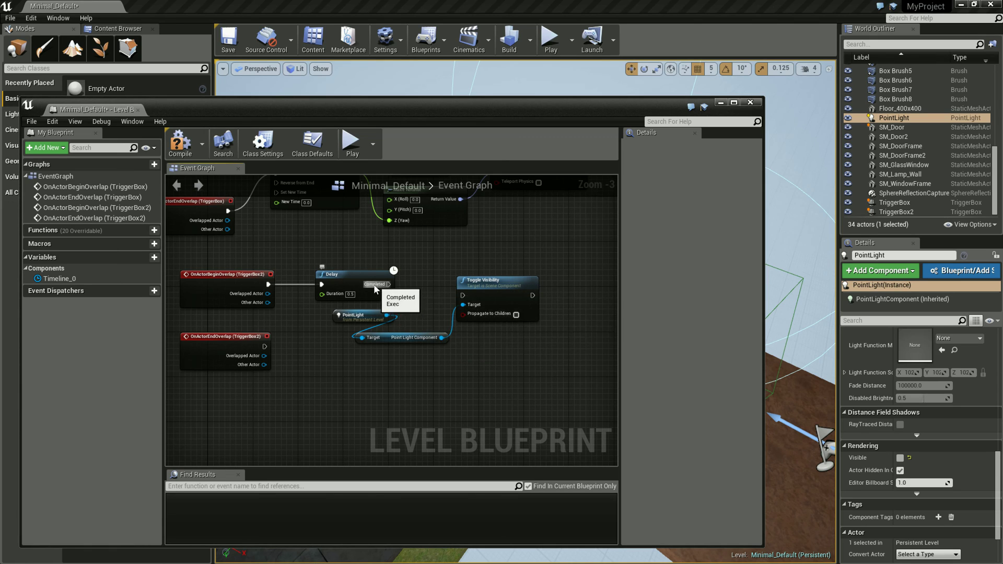
# - Wire Delay's Completed into Toggle Visibility and TriggerBox2's end overlap into the Delay, then compile
pyautogui.moveTo(374, 284); pyautogui.dragTo(462, 295)
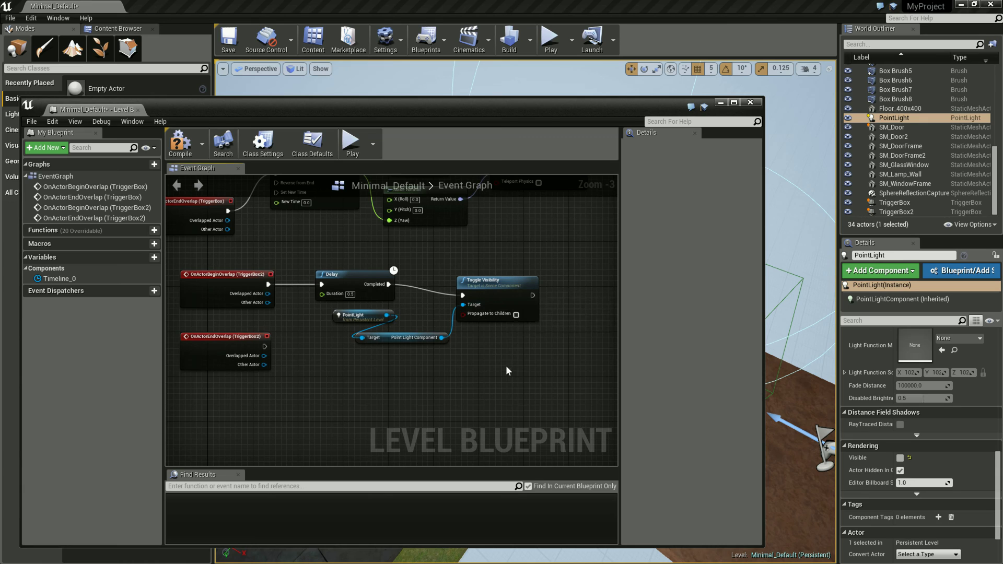
pyautogui.moveTo(265, 346); pyautogui.dragTo(321, 285)
pyautogui.moveTo(265, 346); pyautogui.dragTo(461, 297)
pyautogui.moveTo(265, 347); pyautogui.dragTo(321, 285)
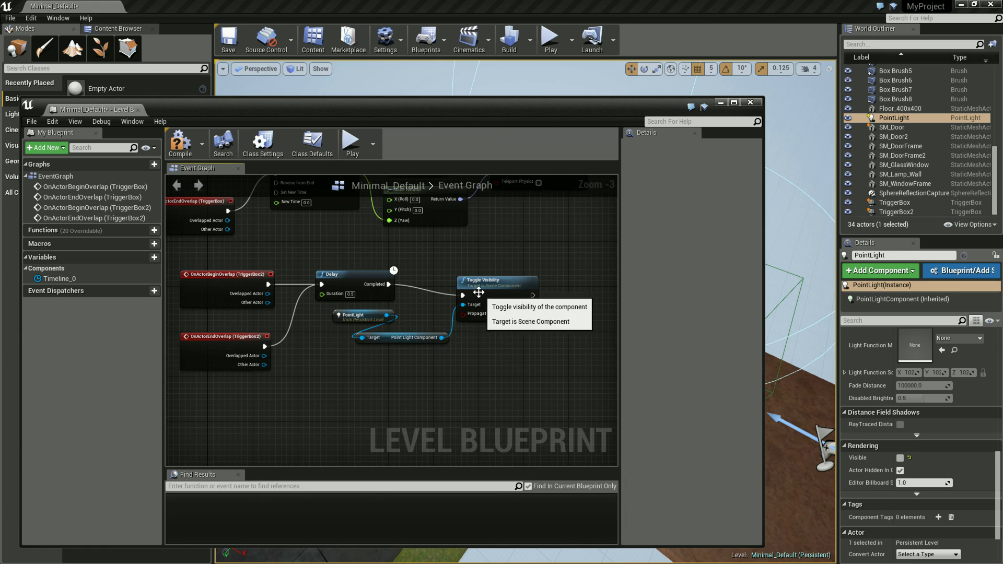
pyautogui.moveTo(485, 313); pyautogui.dragTo(464, 322, button='right')
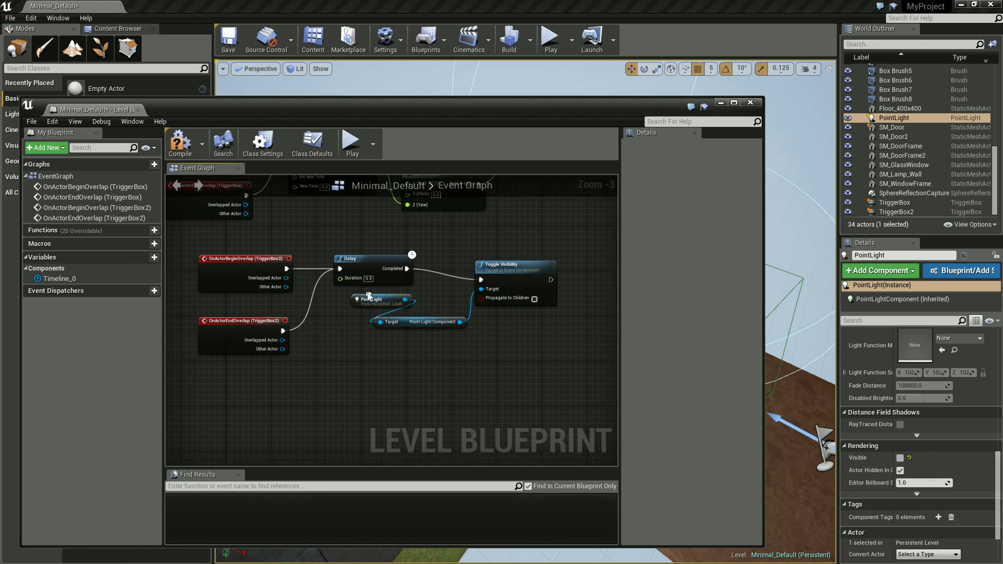
pyautogui.moveTo(365, 293); pyautogui.dragTo(377, 284, button='right')
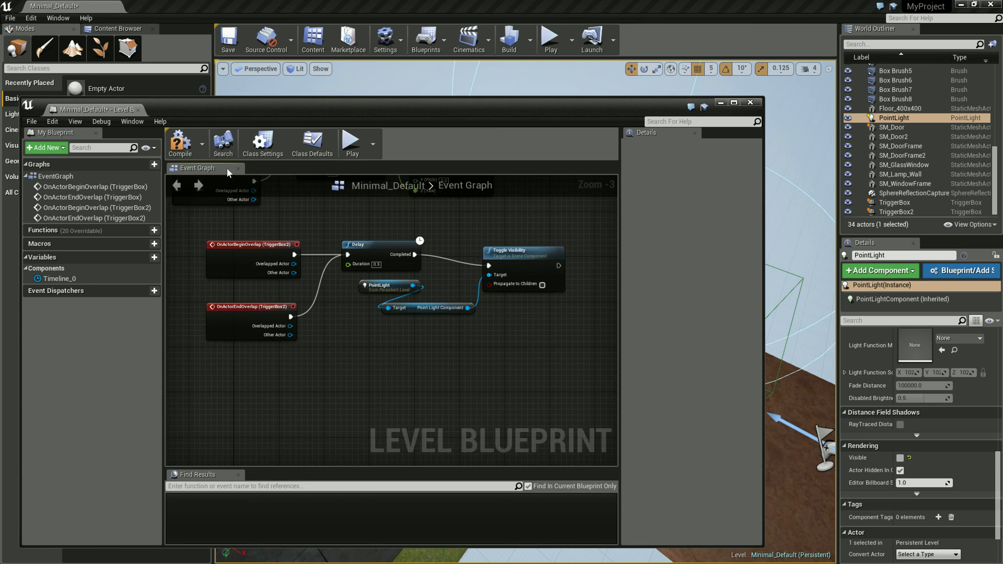
pyautogui.click(186, 144)
# - Move the Blueprint window aside, frame the house in the viewport, and start a Play test
pyautogui.moveTo(437, 113); pyautogui.dragTo(313, 422)
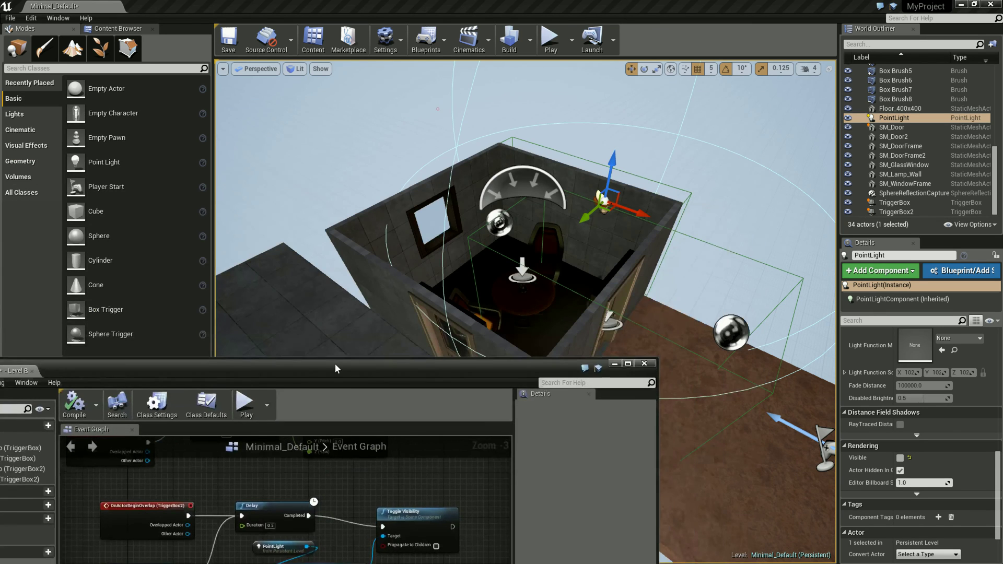
pyautogui.click(321, 330)
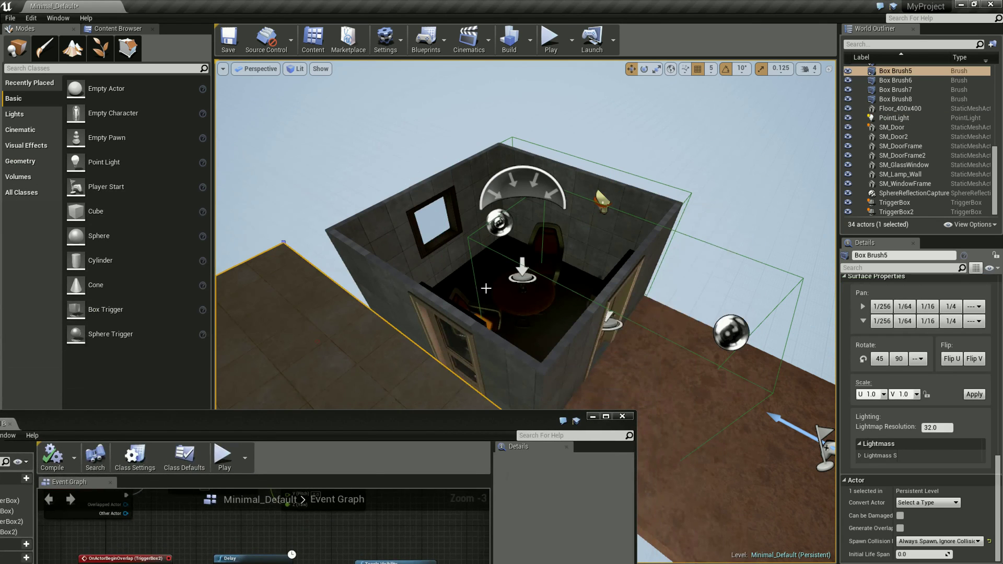
pyautogui.press('f')
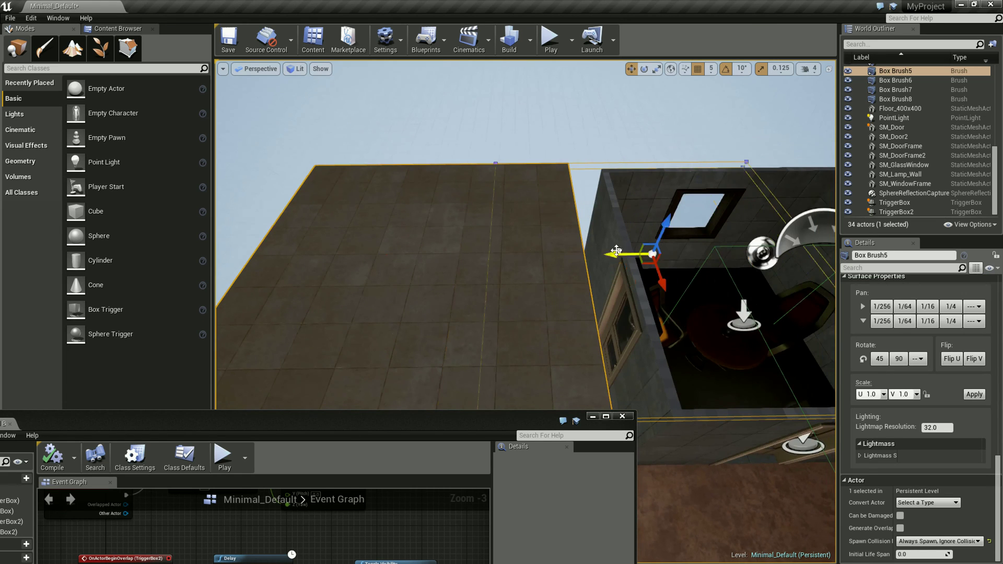
pyautogui.press('f')
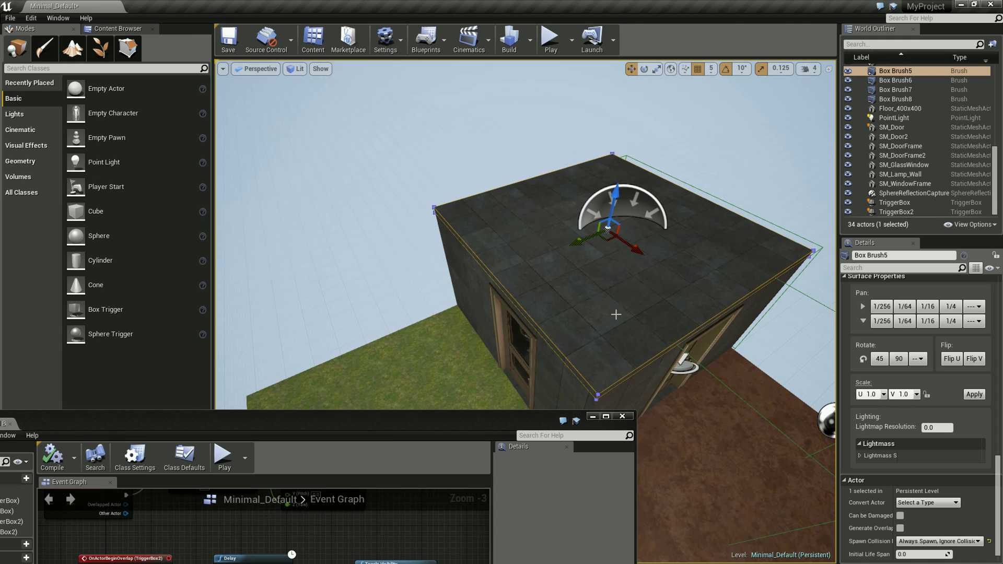
pyautogui.moveTo(616, 314); pyautogui.dragTo(615, 313, button='right')
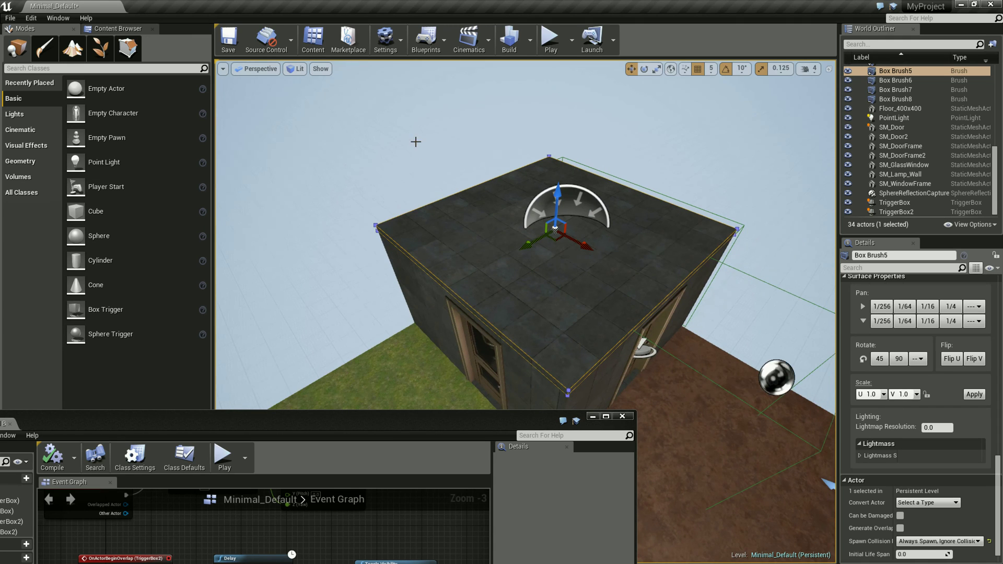
pyautogui.click(550, 38)
pyautogui.moveTo(493, 420)
pyautogui.mouseDown()
pyautogui.moveTo(449, 452)
pyautogui.moveTo(405, 525)
pyautogui.mouseUp()
# - Walk through the opening door into the furnished room and back out several times
pyautogui.click(478, 438)
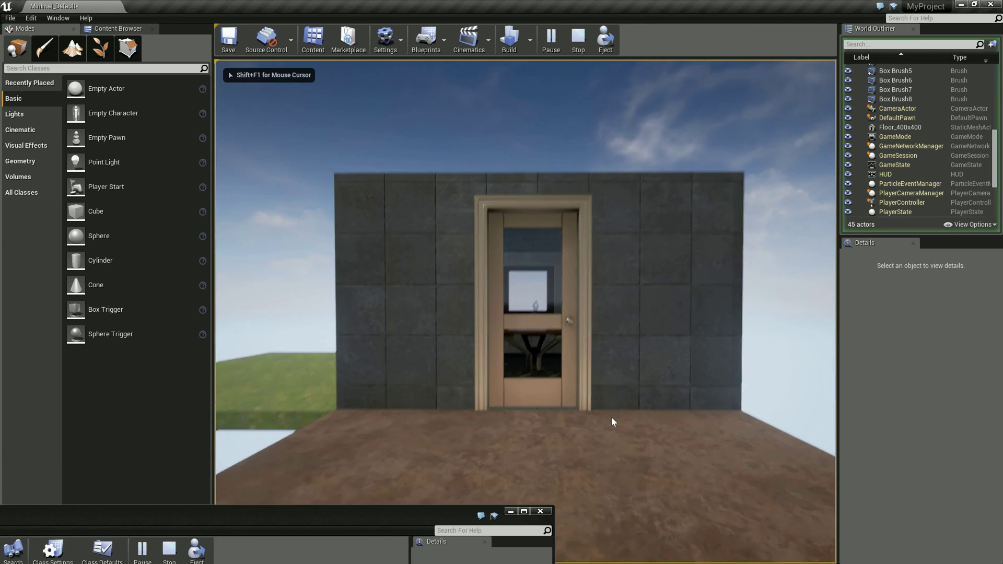
pyautogui.press('w')
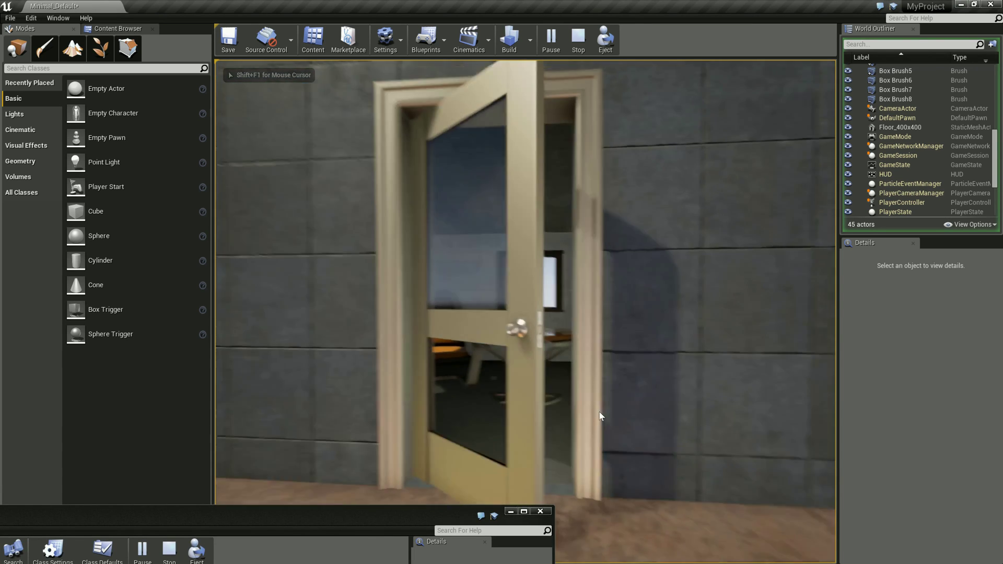
pyautogui.press('w')
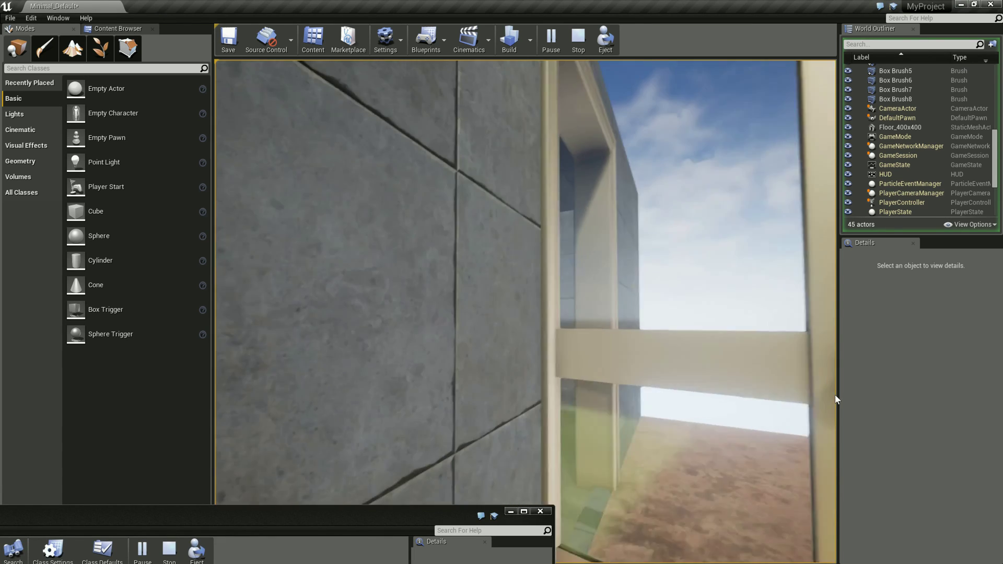
pyautogui.press('w')
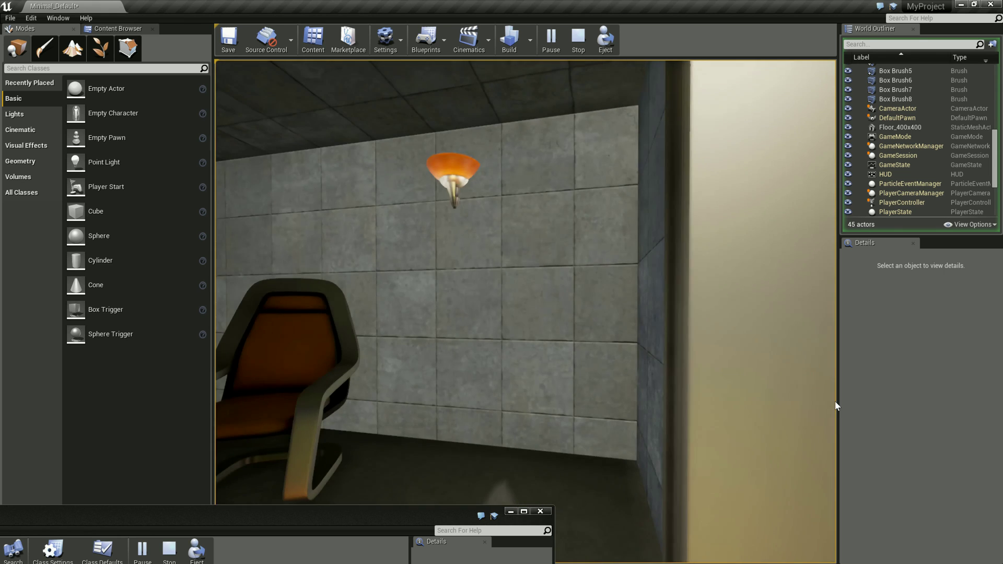
pyautogui.press('s')
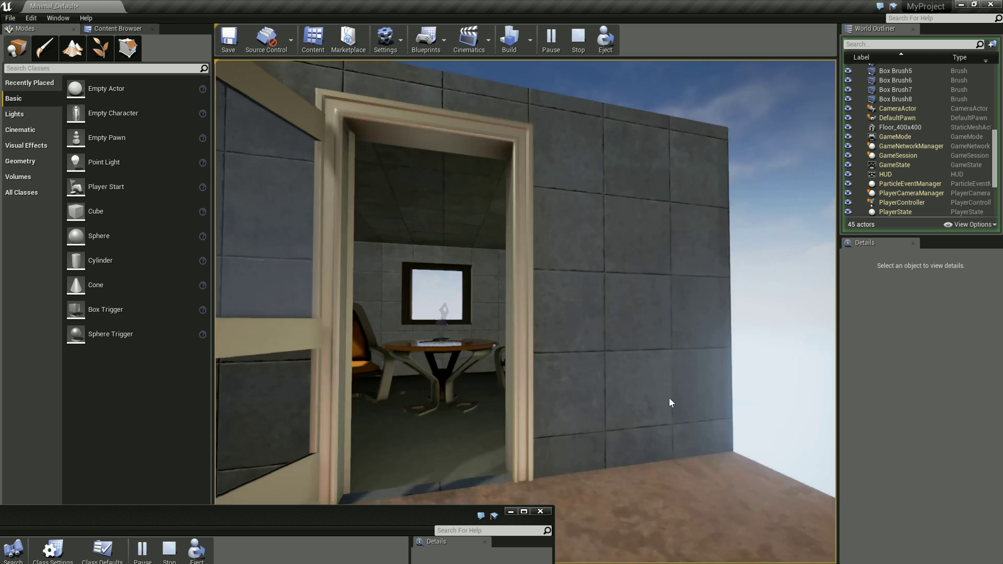
pyautogui.press('w')
pyautogui.press('s')
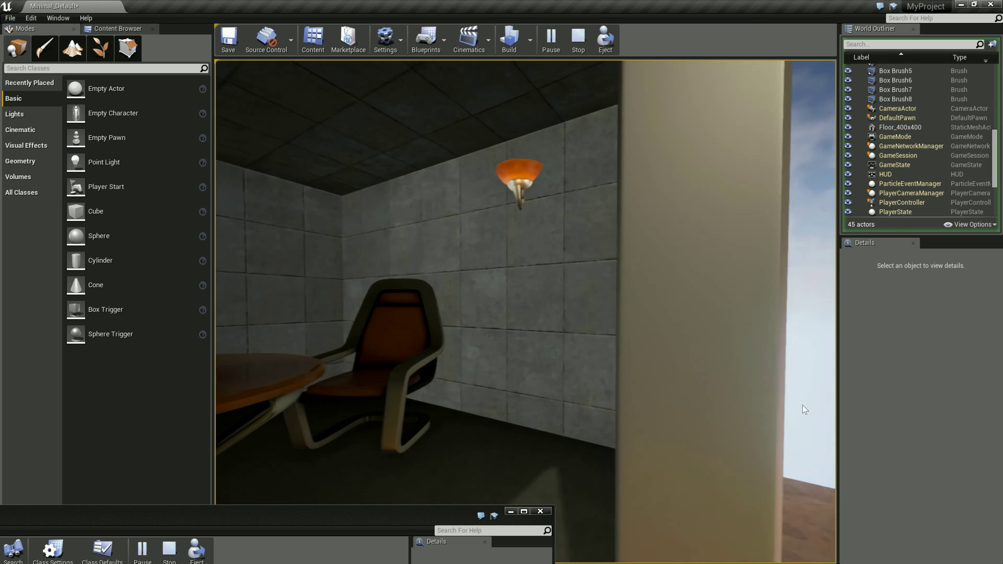
pyautogui.press('w')
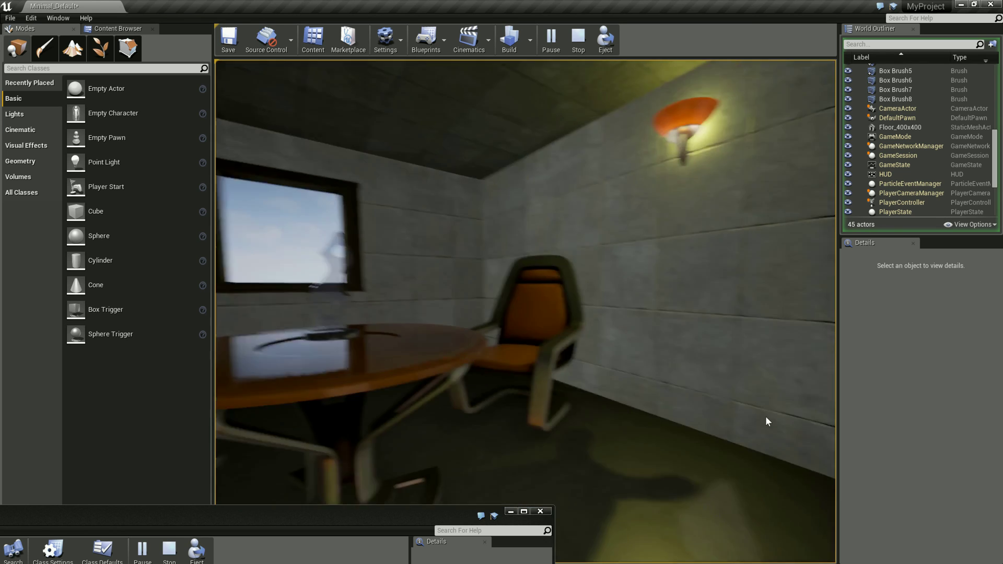
pyautogui.press('s')
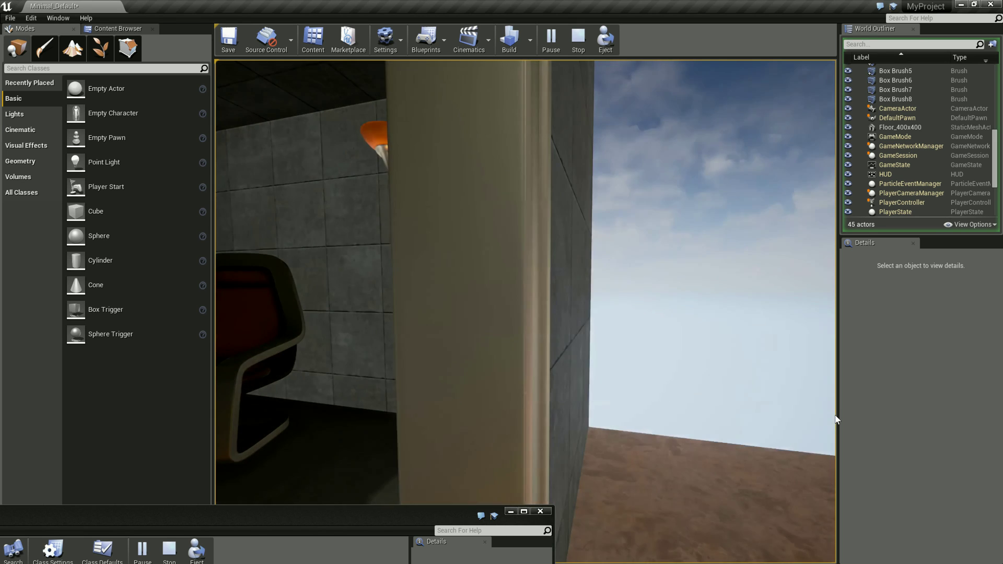
# - Sidestep around the doorway, walk in toward the lamp, then stop play and frame Box Brush5's wall
pyautogui.press('d')
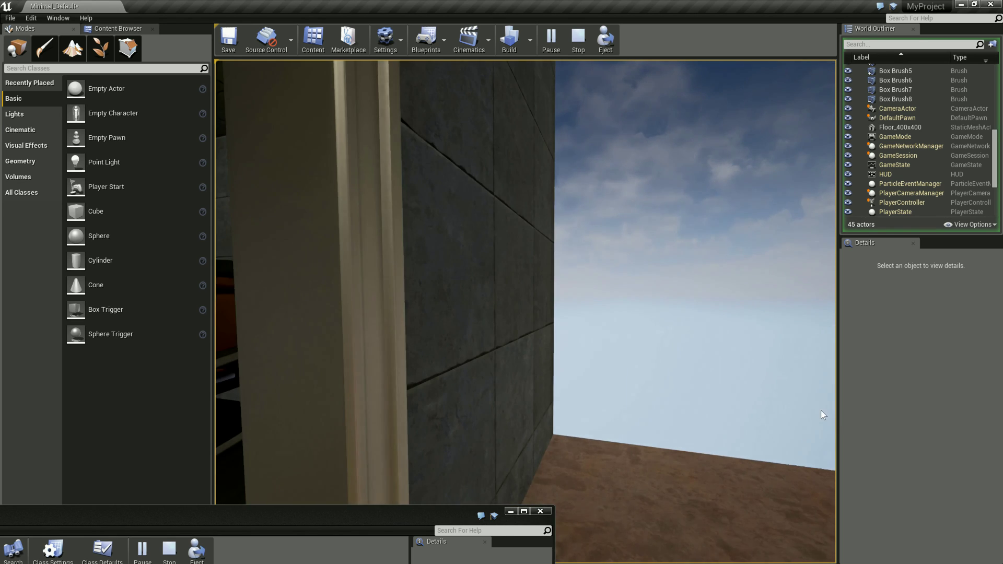
pyautogui.press('a')
pyautogui.press('w')
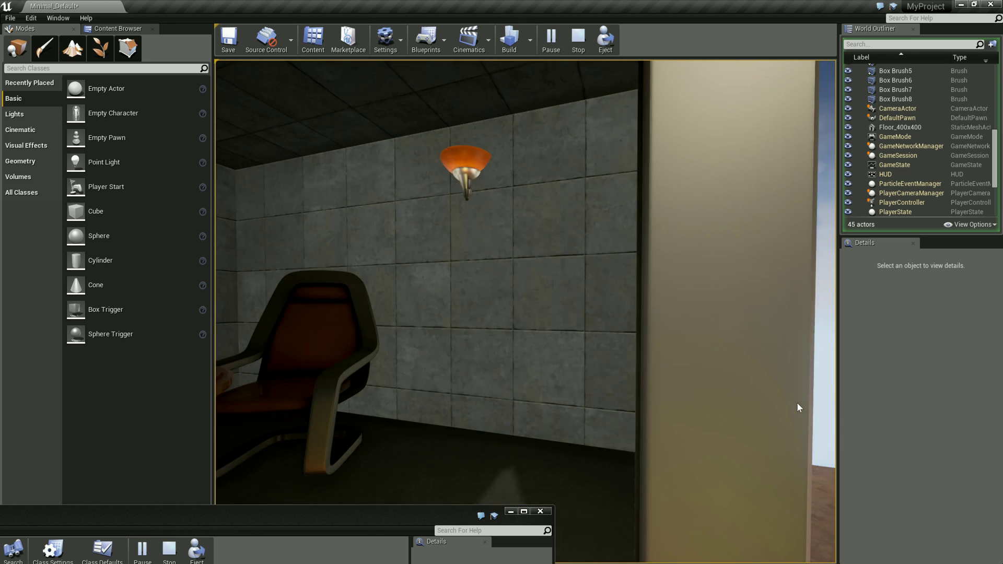
pyautogui.press('a')
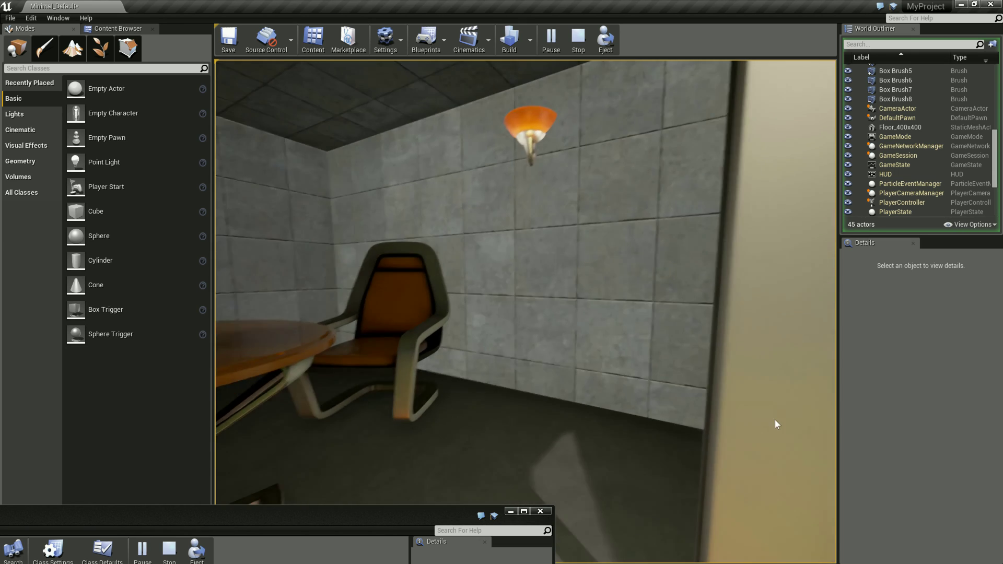
pyautogui.press('Escape')
pyautogui.press('f')
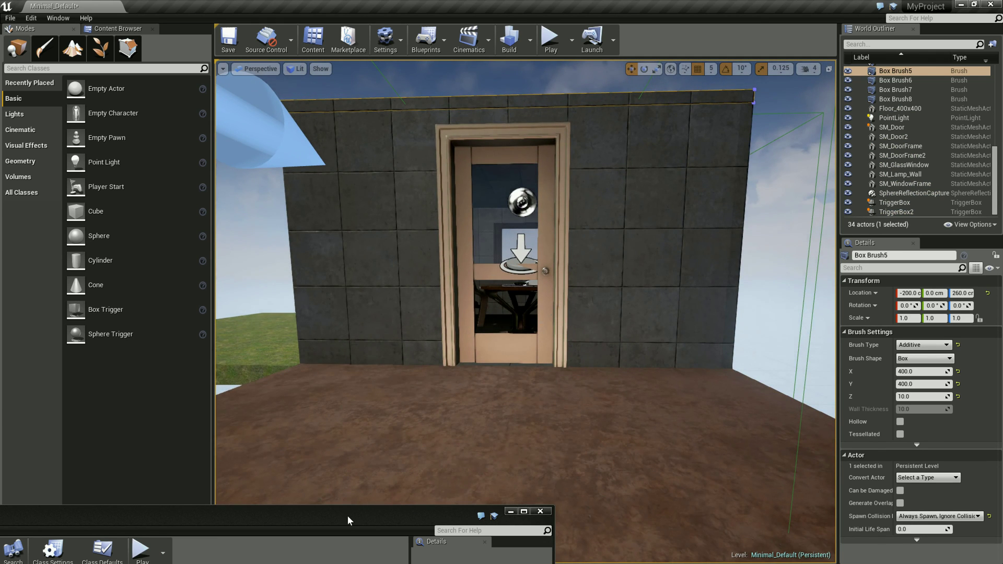
pyautogui.moveTo(347, 515); pyautogui.dragTo(446, 210)
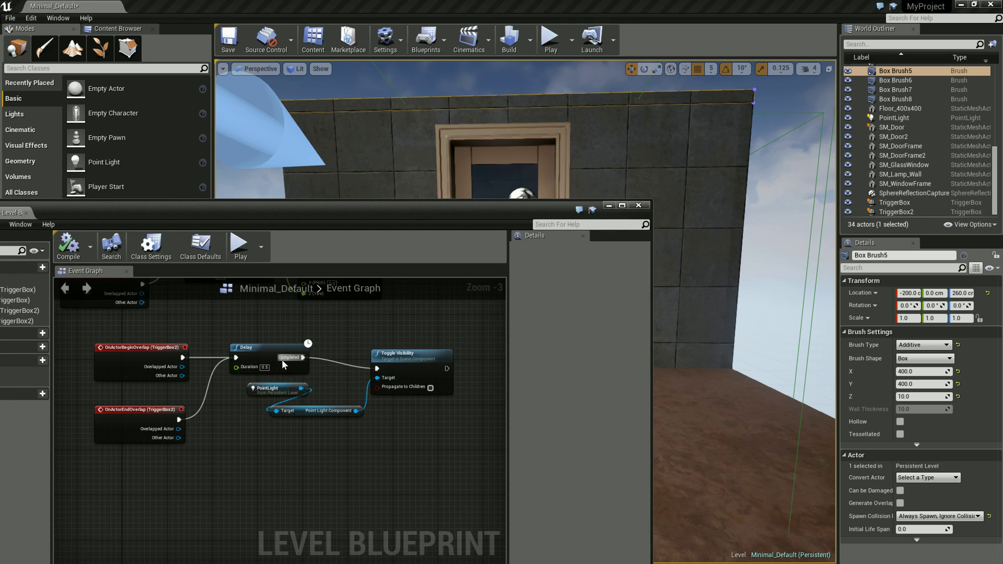
pyautogui.moveTo(457, 216); pyautogui.dragTo(348, 480)
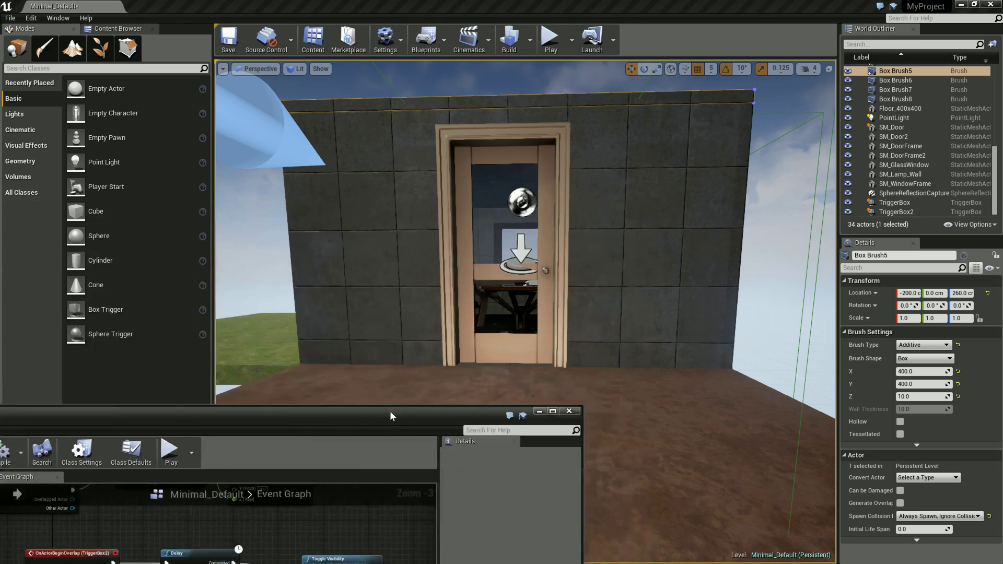
pyautogui.click(548, 50)
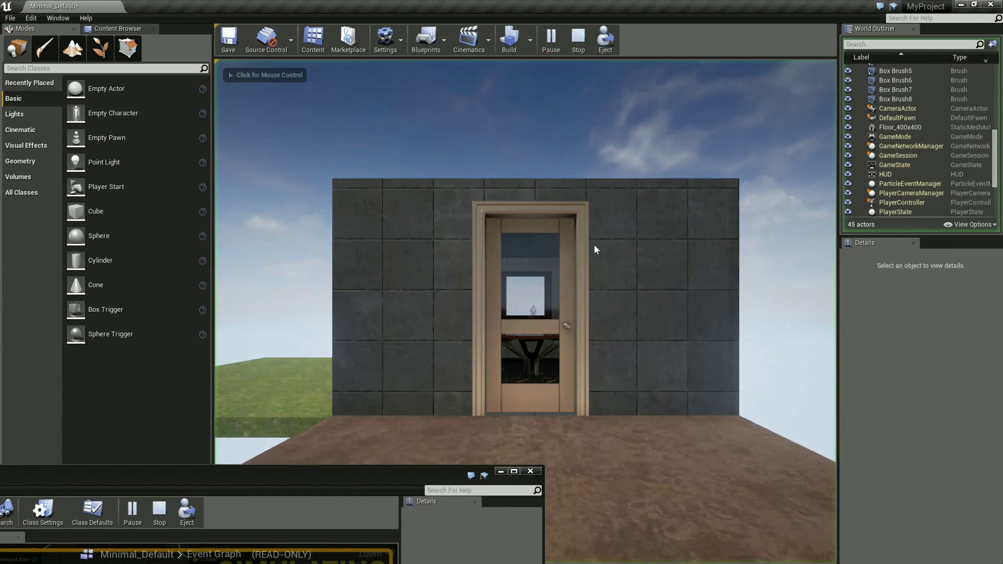
pyautogui.press('w')
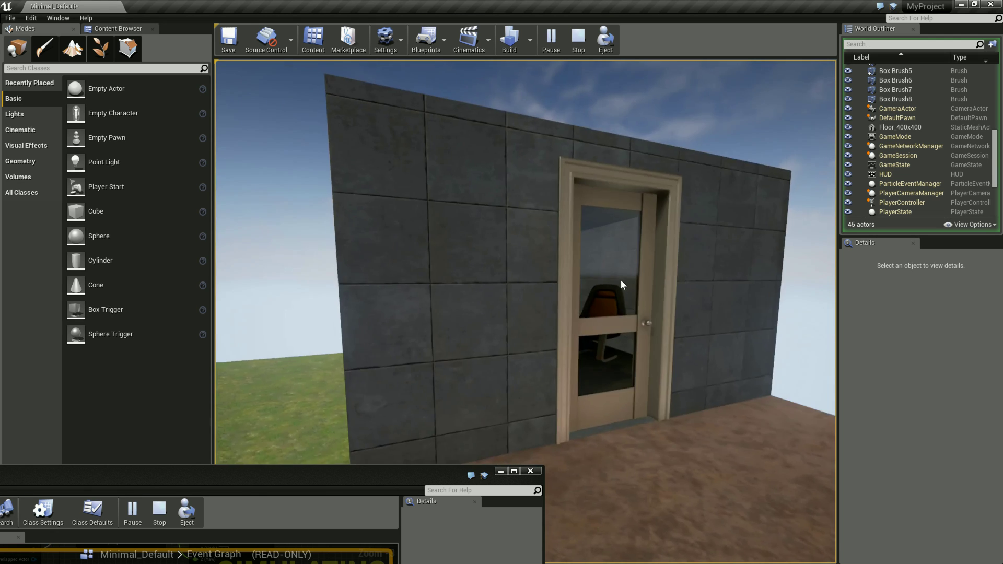
pyautogui.press('Escape')
# - Replace Toggle Visibility with a Set Visibility node on the point light, New Visibility ticked, after the Delay
pyautogui.moveTo(296, 477); pyautogui.dragTo(489, 167)
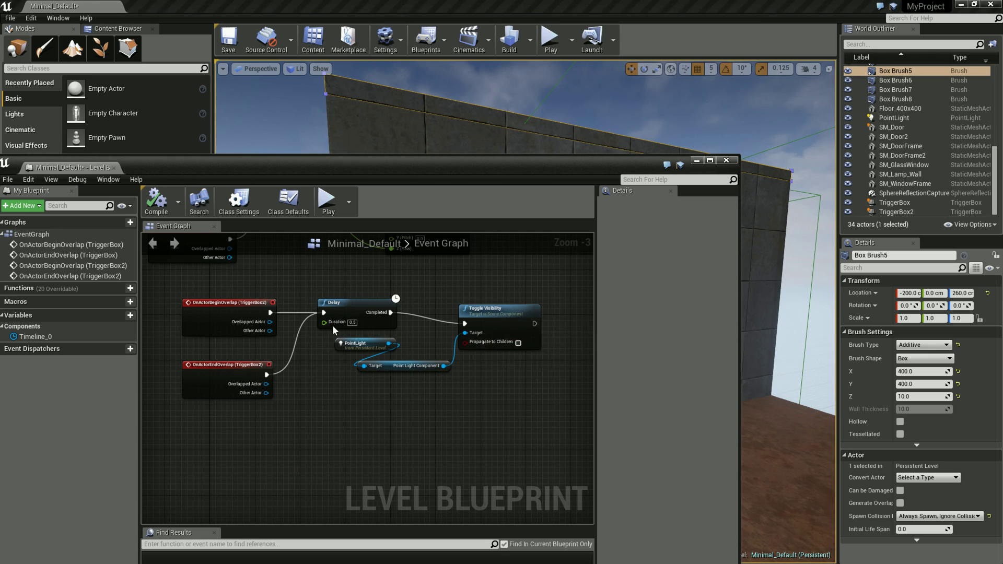
pyautogui.click(483, 331)
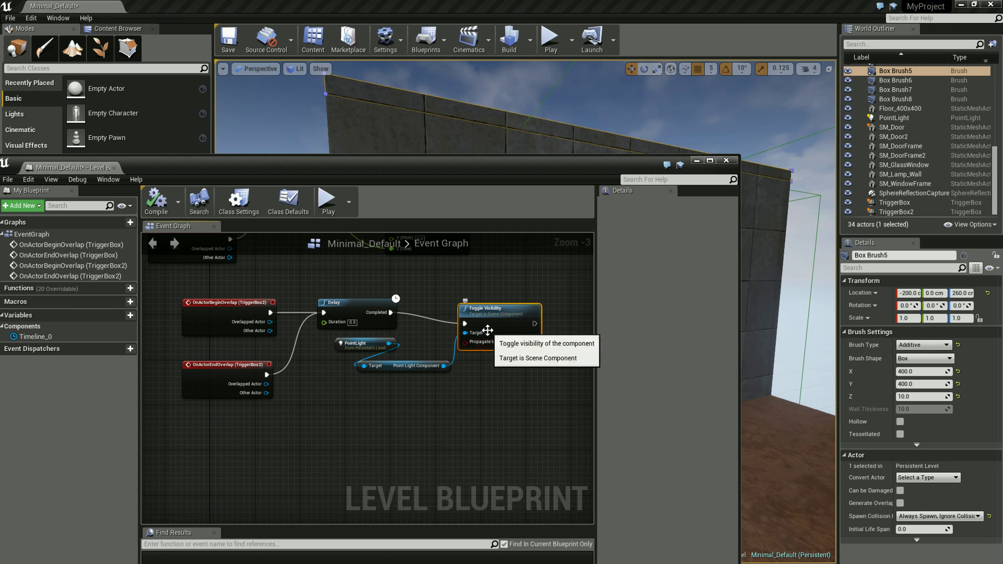
pyautogui.moveTo(443, 365); pyautogui.dragTo(472, 310)
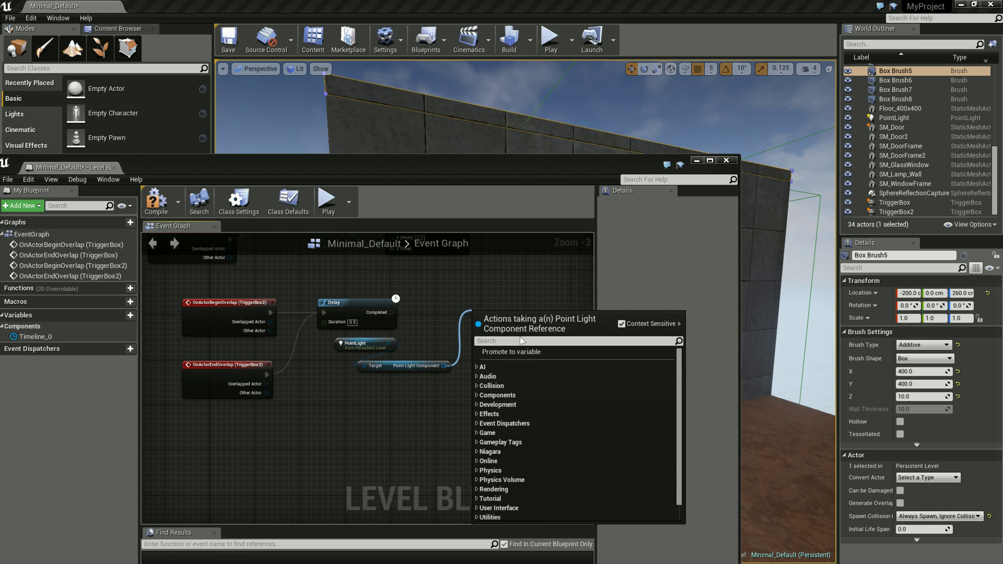
pyautogui.write('Visi')
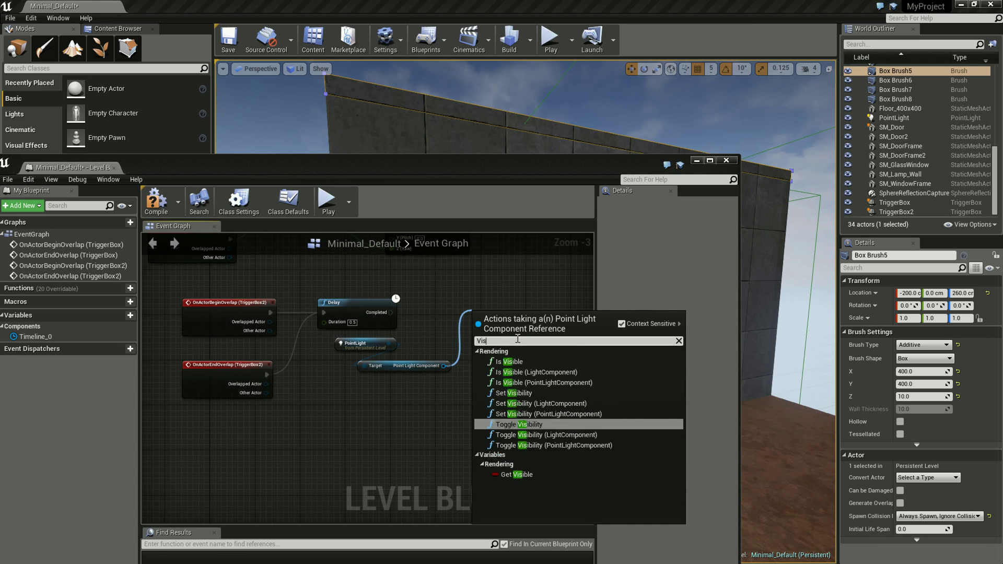
pyautogui.click(550, 415)
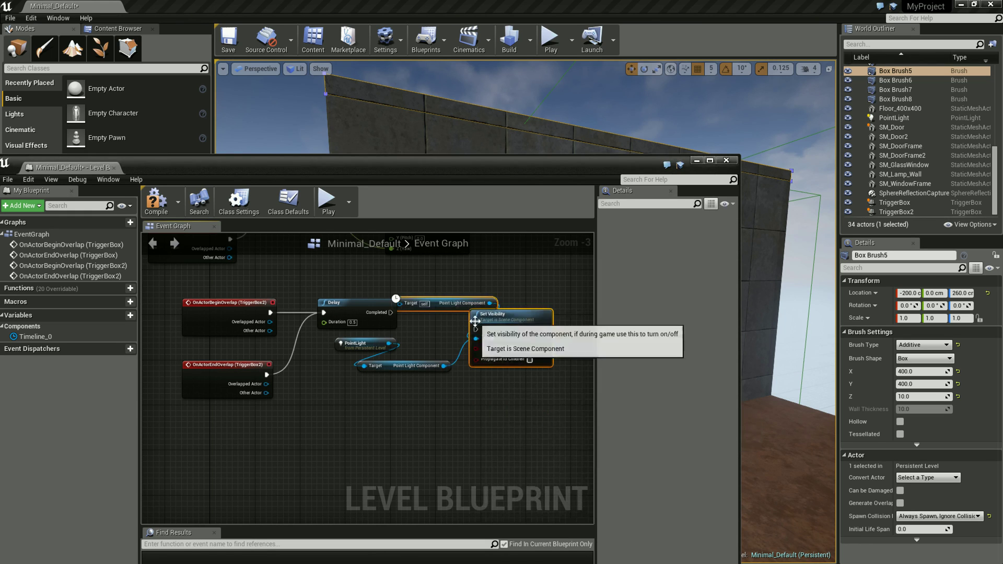
pyautogui.moveTo(514, 320)
pyautogui.mouseDown()
pyautogui.moveTo(555, 343)
pyautogui.moveTo(542, 337)
pyautogui.mouseUp()
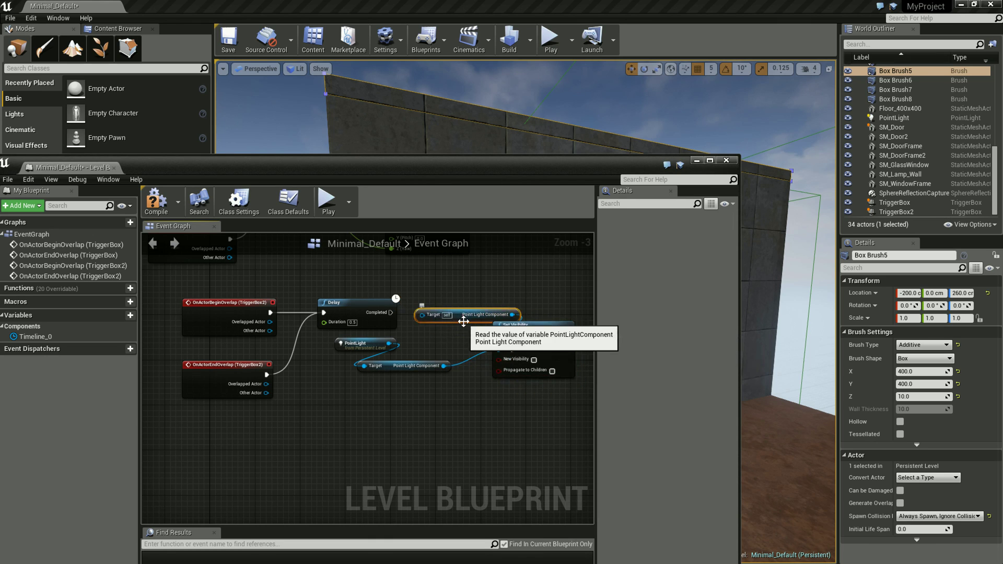
pyautogui.press('Delete')
pyautogui.moveTo(535, 337); pyautogui.dragTo(505, 314)
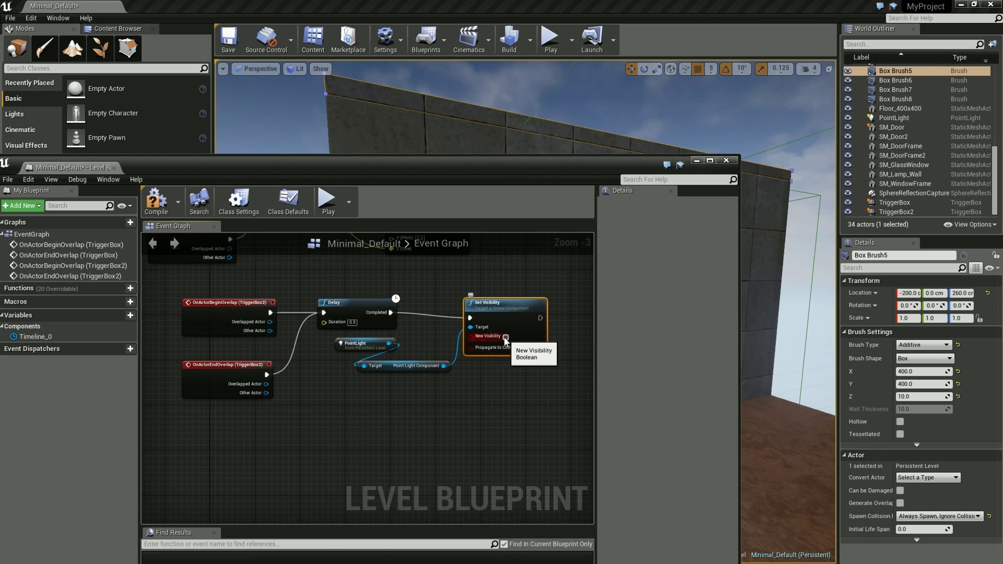
pyautogui.click(505, 337)
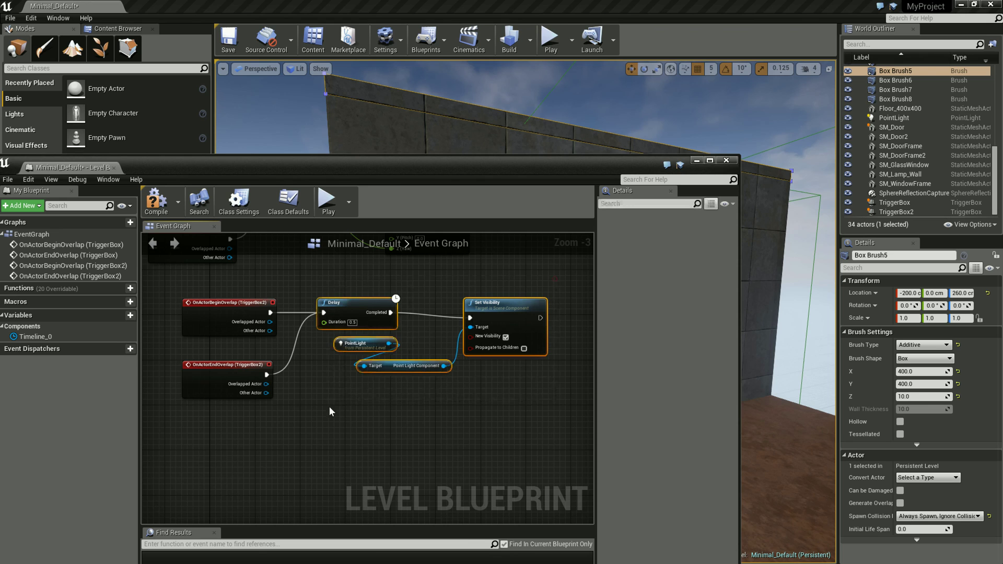
# - Duplicate the Delay and Set Visibility nodes and place the copies below the originals
pyautogui.rightClick(365, 316)
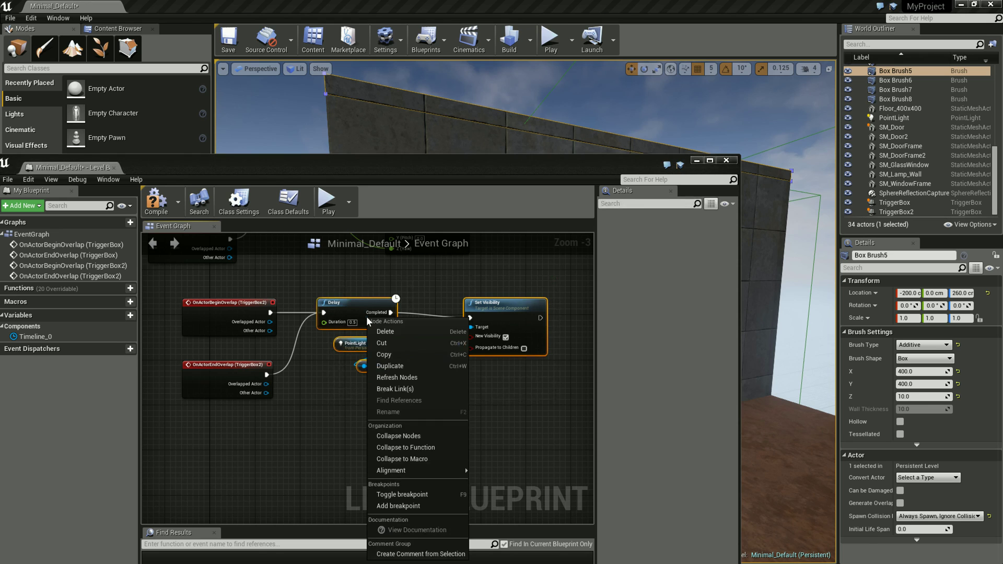
pyautogui.click(392, 365)
pyautogui.moveTo(360, 321); pyautogui.dragTo(359, 412)
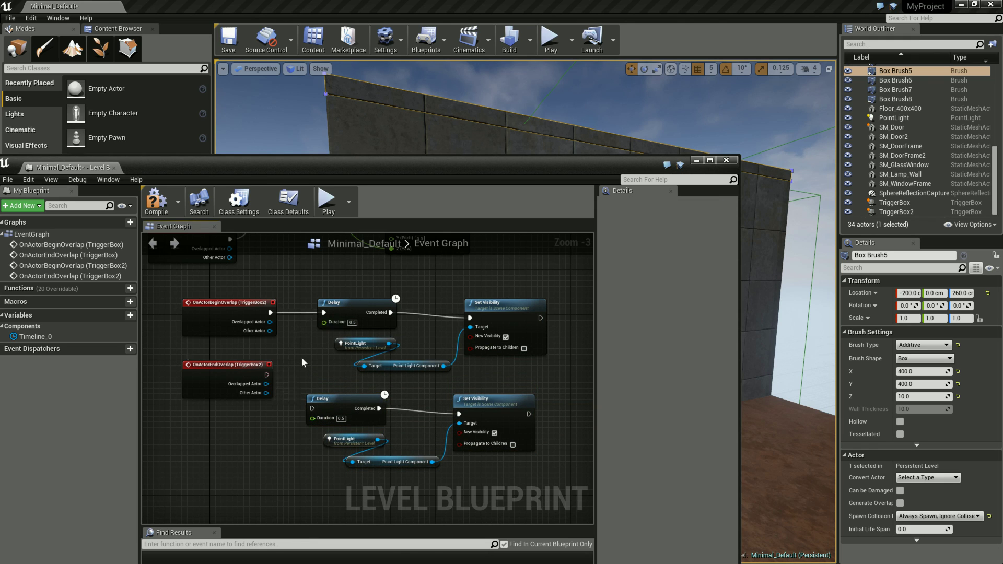
# - Wire TriggerBox2's end overlap to the copied Delay, untick New Visibility, and compile
pyautogui.click(267, 375)
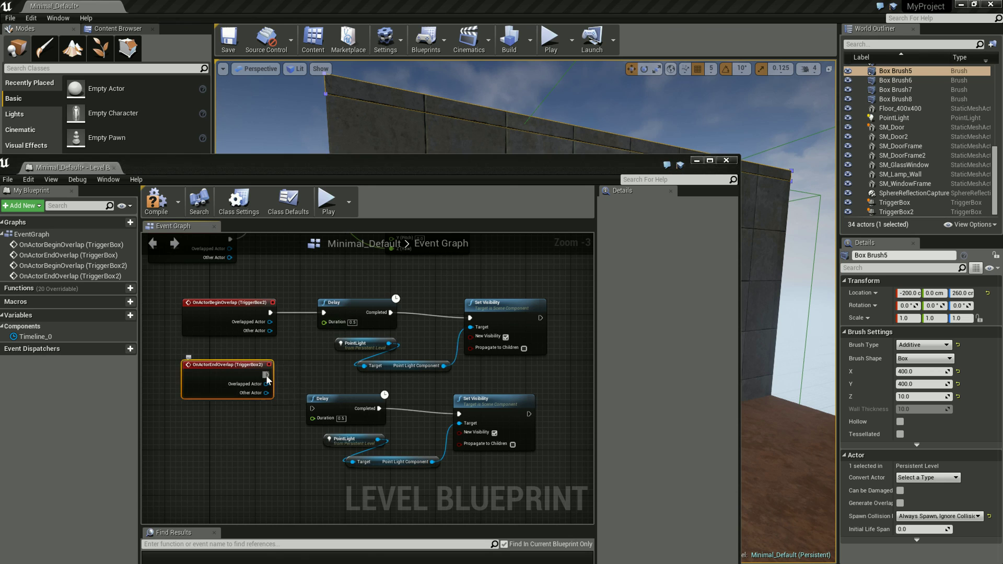
pyautogui.click(269, 430)
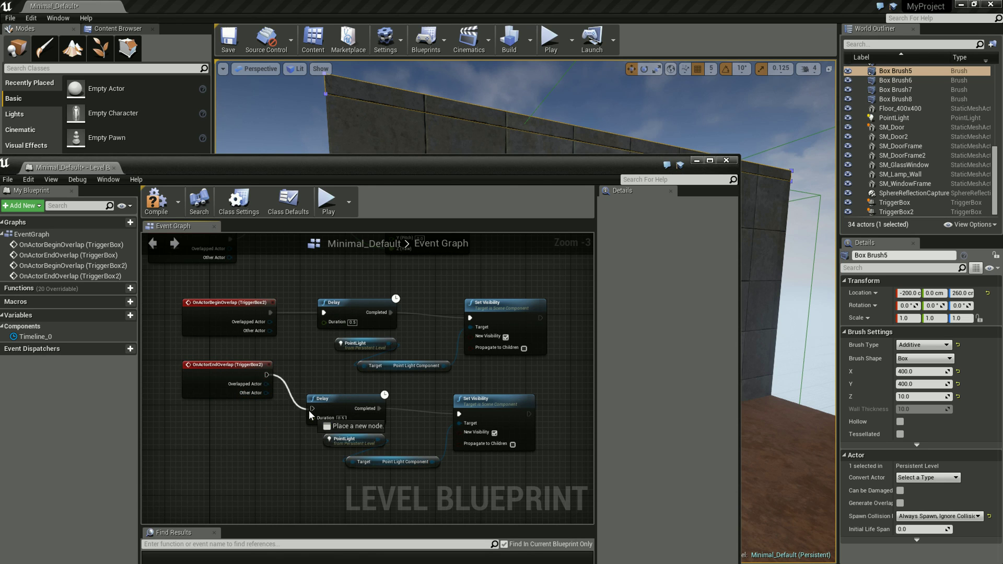
pyautogui.moveTo(311, 408); pyautogui.dragTo(313, 408)
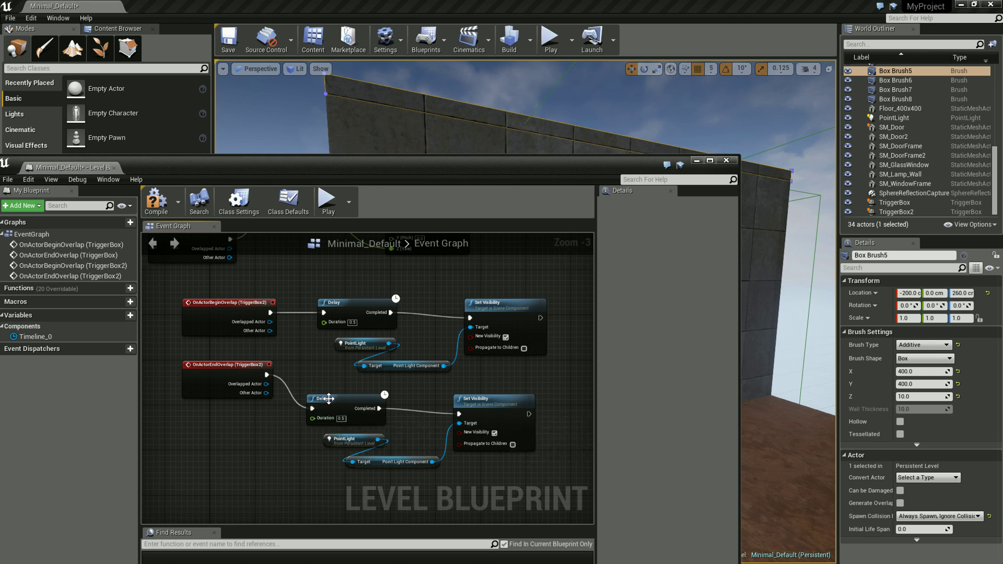
pyautogui.click(494, 433)
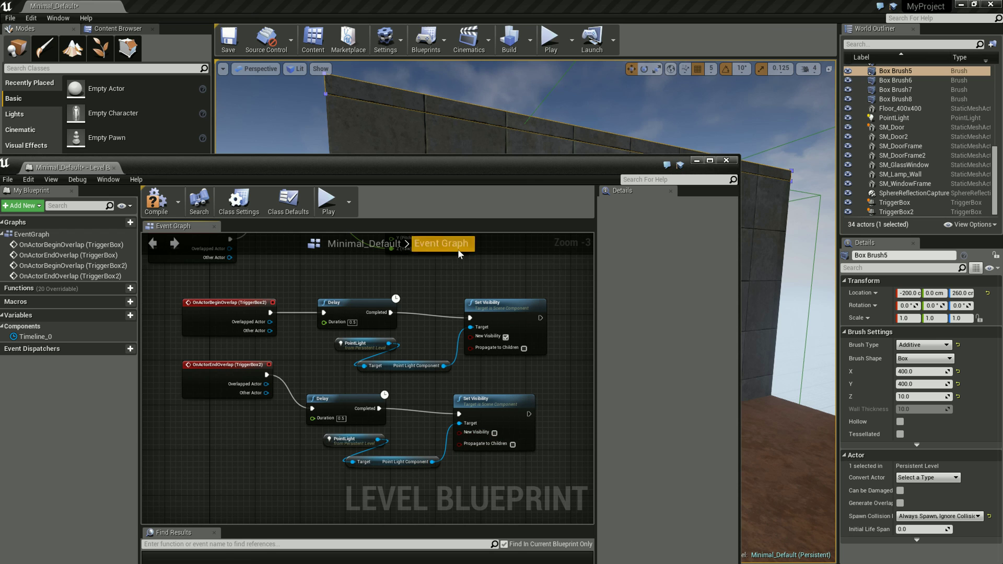
pyautogui.click(156, 201)
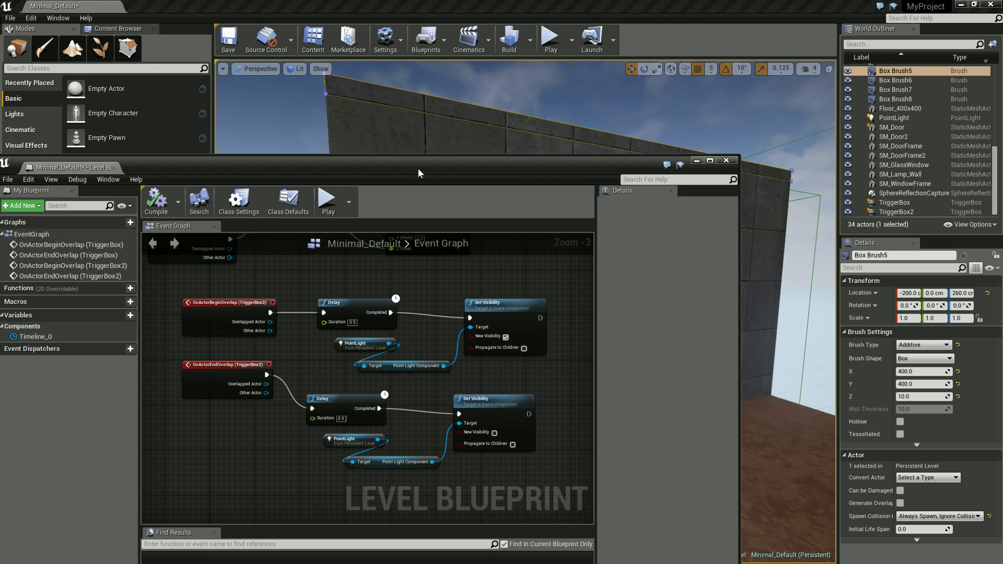
pyautogui.moveTo(423, 168); pyautogui.dragTo(279, 427)
# - Play-test the level, walking through the opened door into the lit room and back out, then stop
pyautogui.click(547, 46)
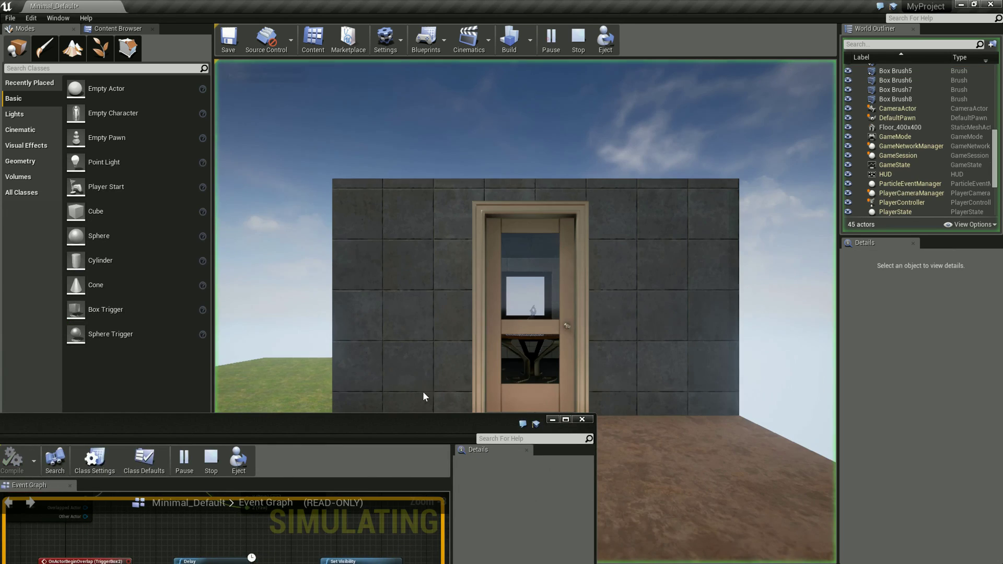
pyautogui.moveTo(428, 410); pyautogui.dragTo(377, 495)
pyautogui.click(589, 416)
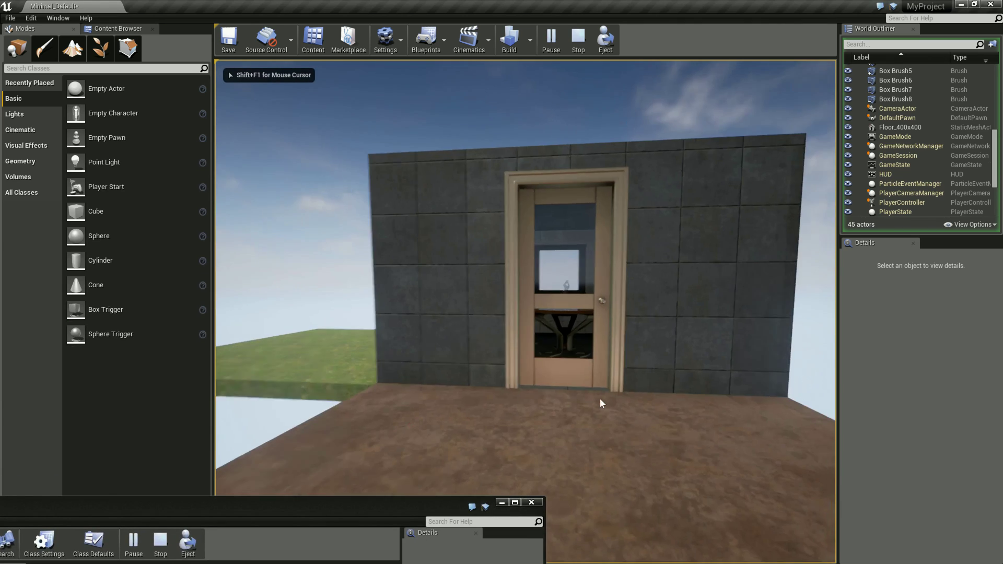
pyautogui.press('w')
pyautogui.press('w')
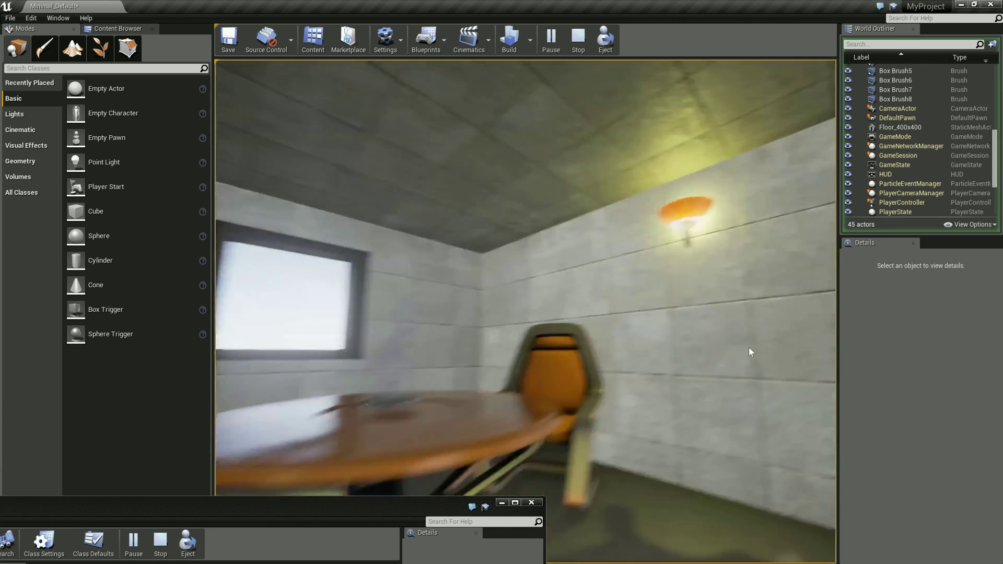
pyautogui.press('w')
pyautogui.press('s')
pyautogui.press('w')
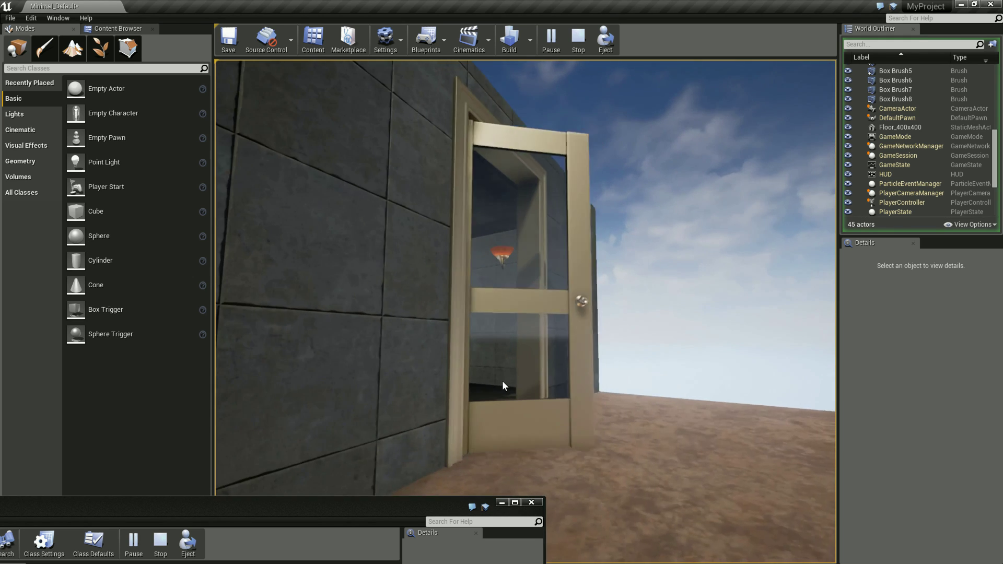
pyautogui.press('w')
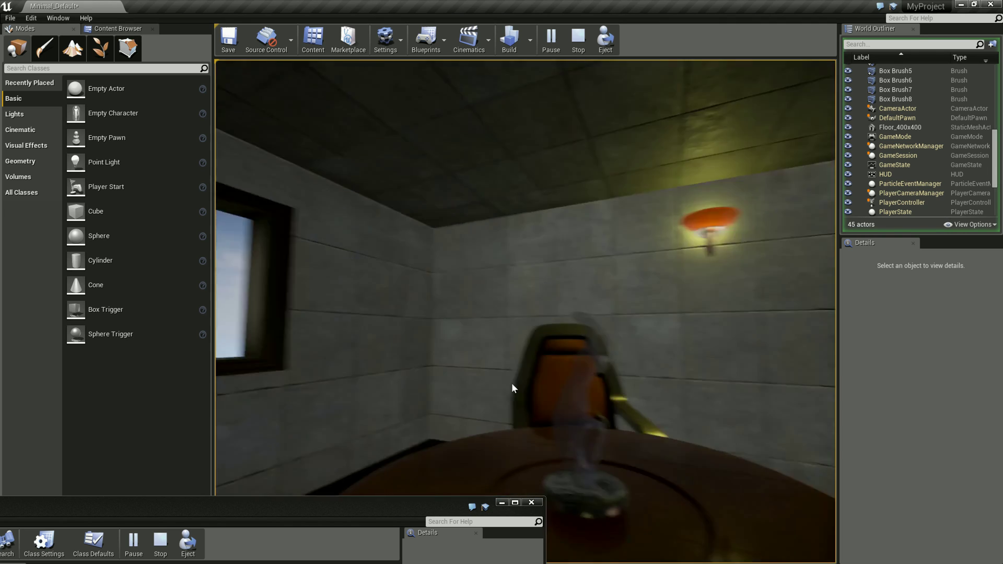
pyautogui.press('s')
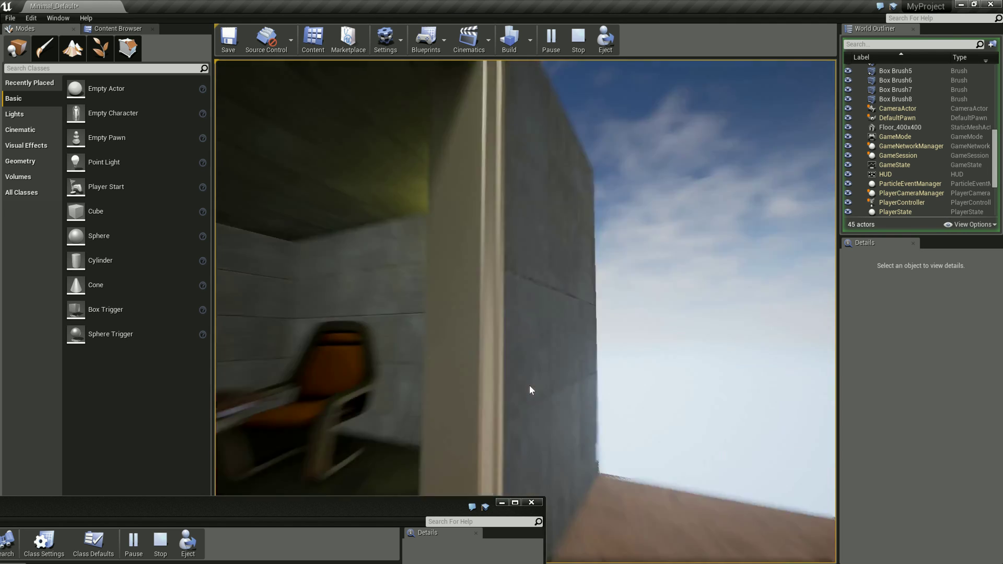
pyautogui.press('w')
pyautogui.press('s')
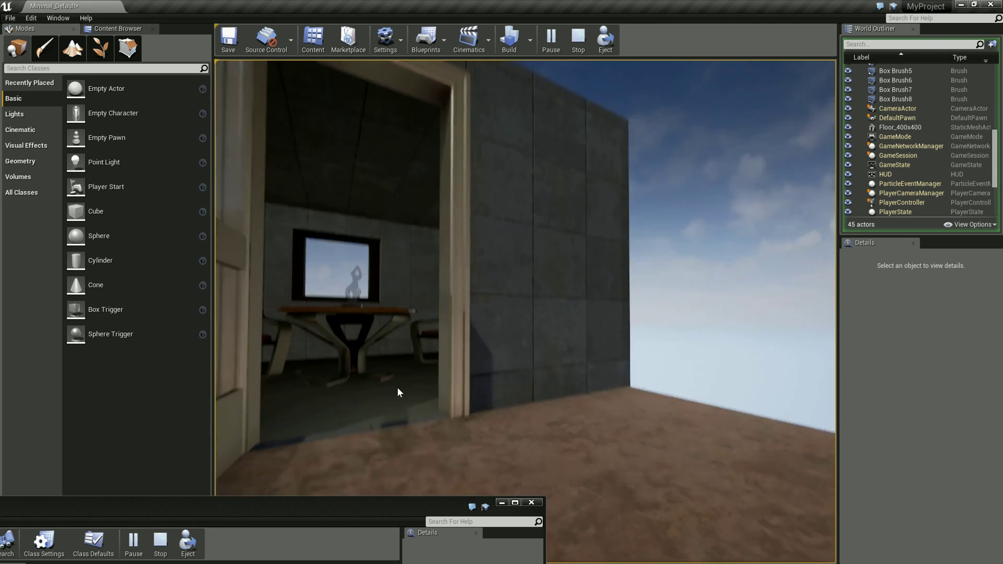
pyautogui.press('s')
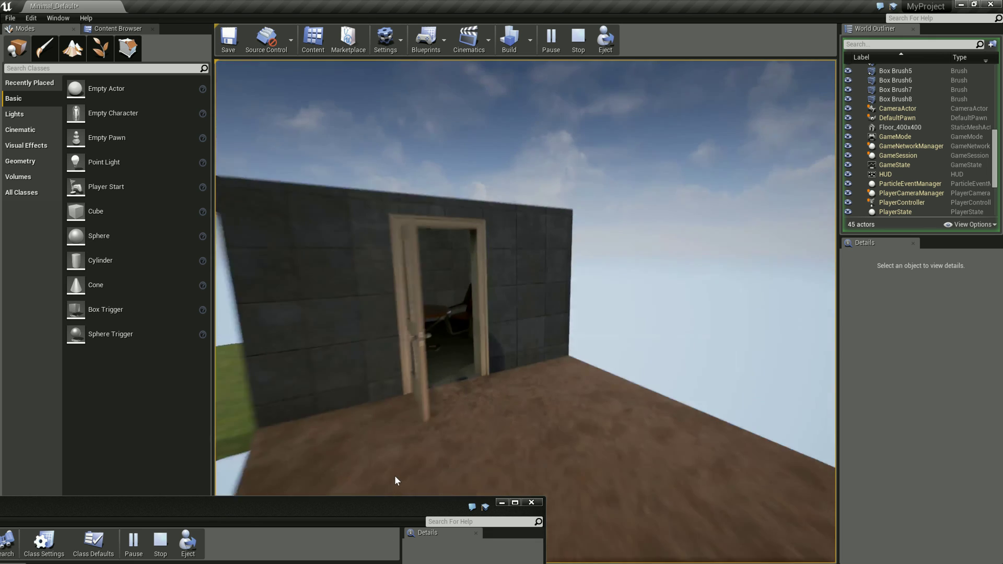
pyautogui.press('Escape')
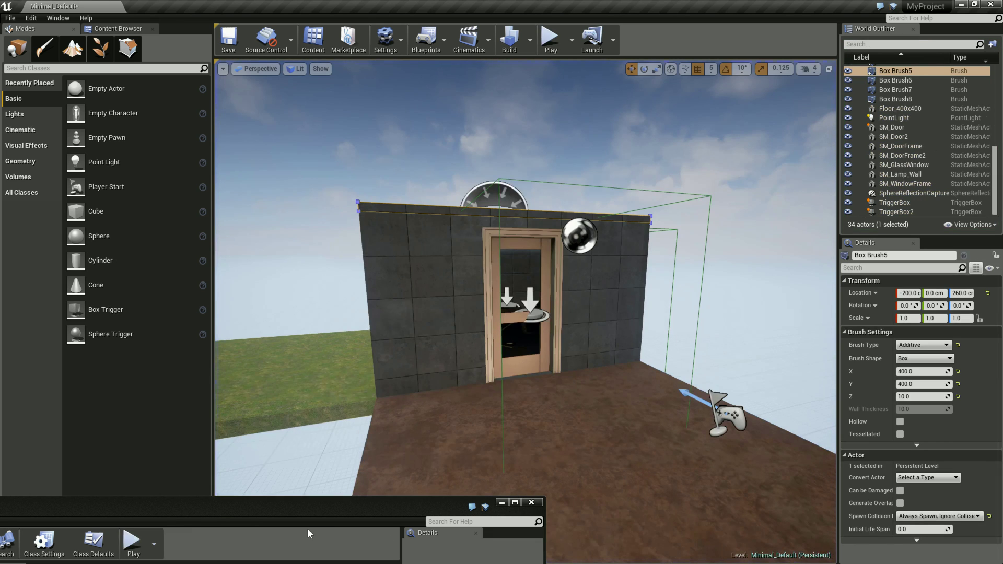
# - Drag the Level Blueprint window back up to show both TriggerBox2 Delay and Set Visibility chains
pyautogui.moveTo(308, 499); pyautogui.dragTo(513, 156)
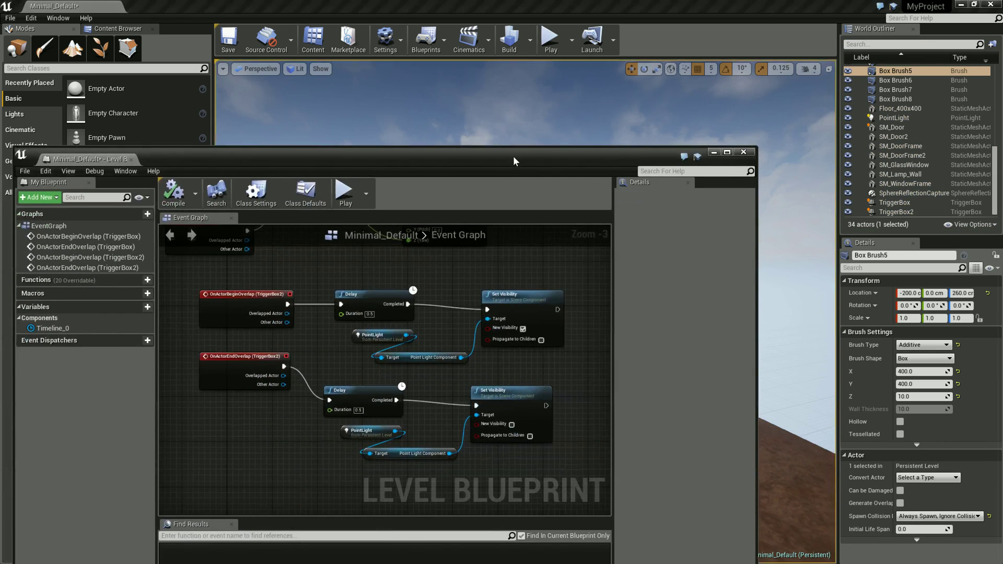